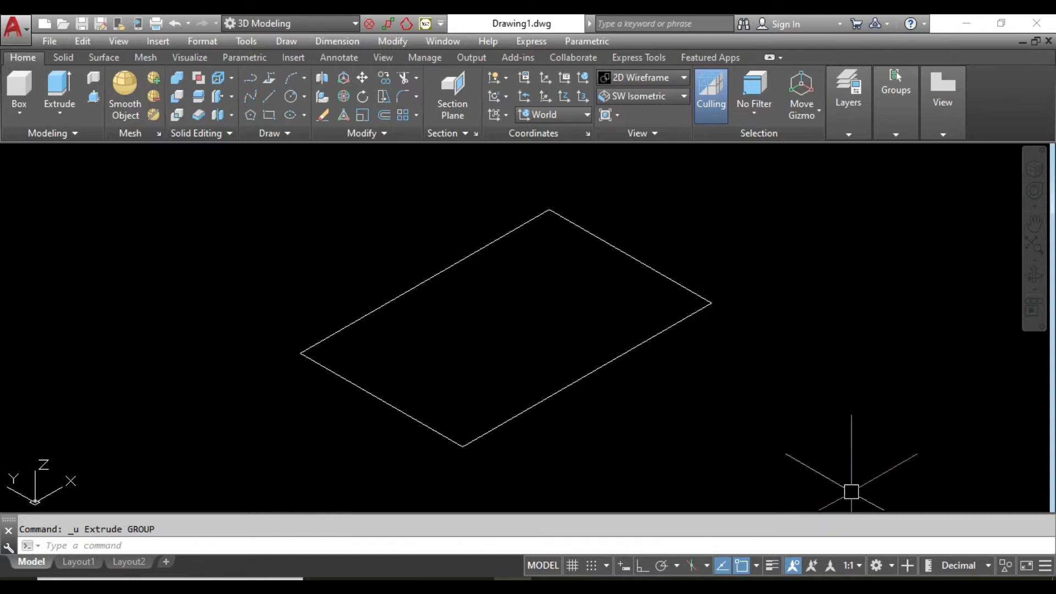
# Step: Draw an open five-segment polyline with Ortho on in the empty space beside the rectangle, leaving its ends unconnected
pyautogui.moveTo(547, 347); pyautogui.dragTo(306, 325, button='middle')
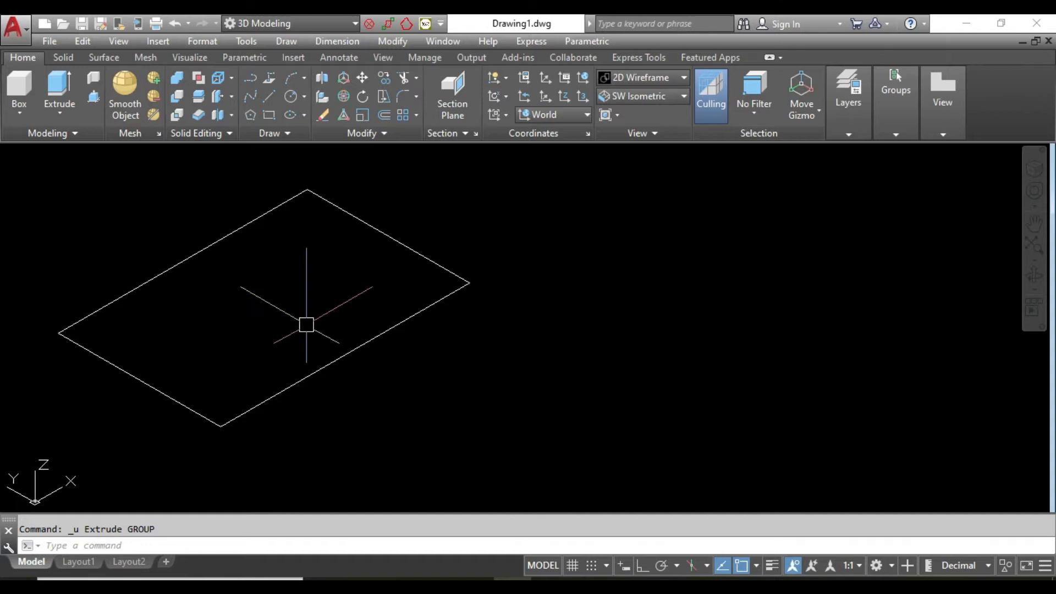
pyautogui.write('pl')
pyautogui.press('Return')
pyautogui.click(548, 341)
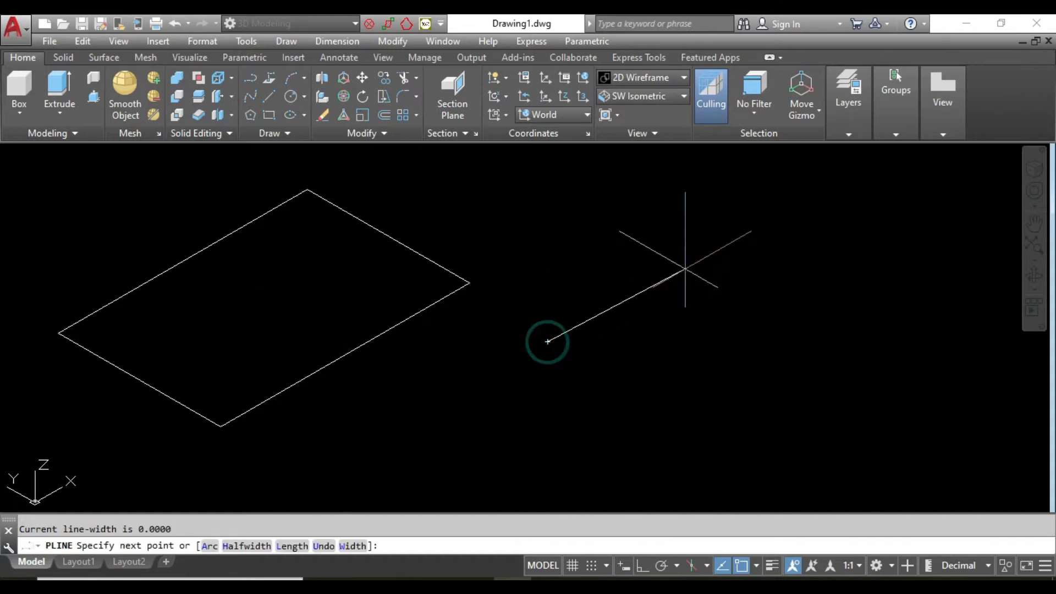
pyautogui.press('F8')
pyautogui.click(678, 266)
pyautogui.click(768, 318)
pyautogui.click(692, 362)
pyautogui.click(649, 337)
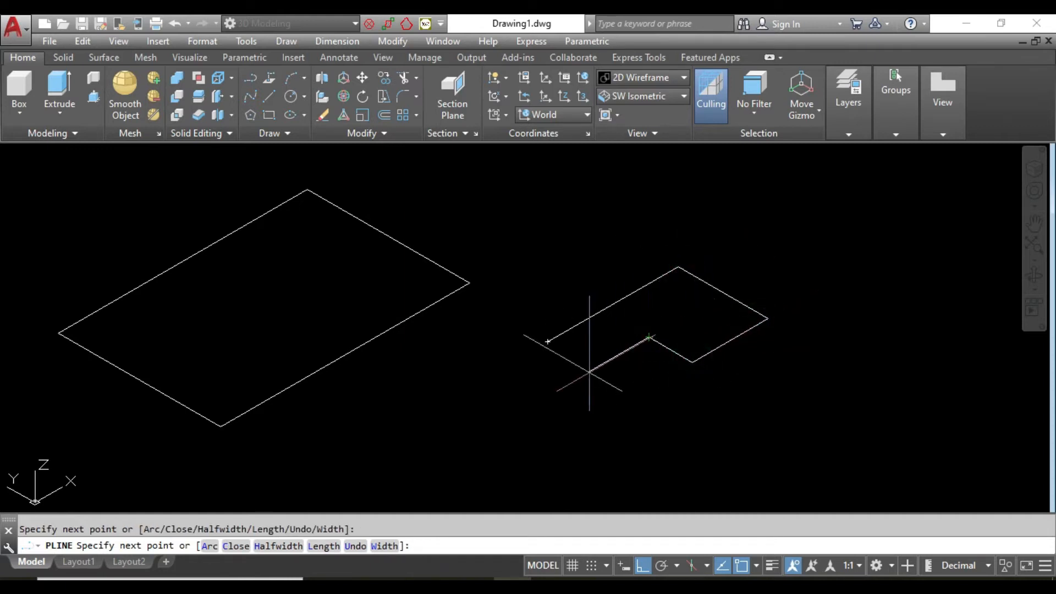
pyautogui.click(587, 373)
pyautogui.press('Return')
pyautogui.moveTo(531, 416); pyautogui.dragTo(657, 398, button='middle')
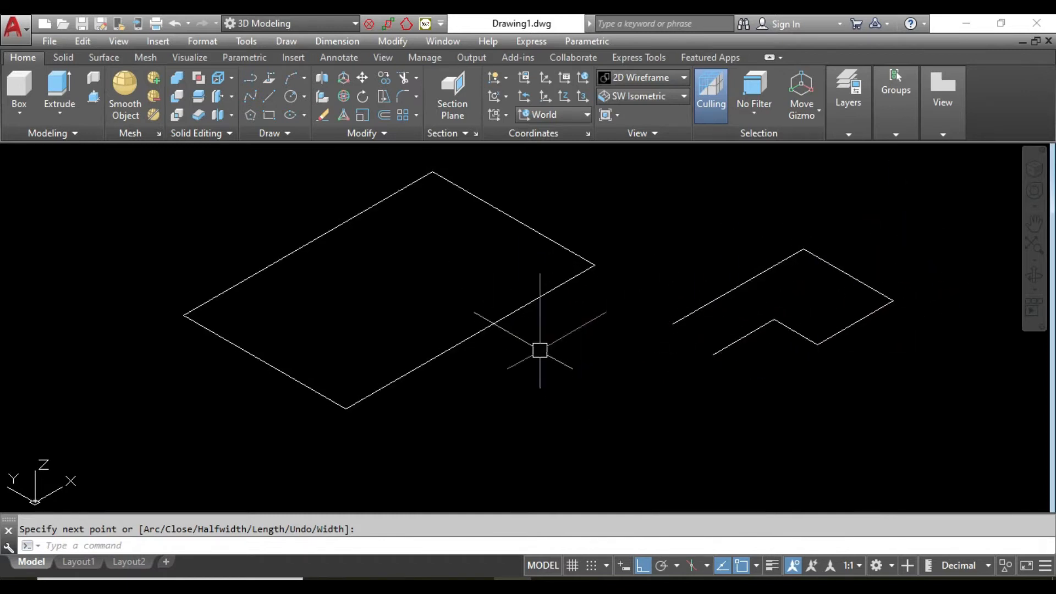
pyautogui.moveTo(432, 306); pyautogui.dragTo(443, 323, button='middle')
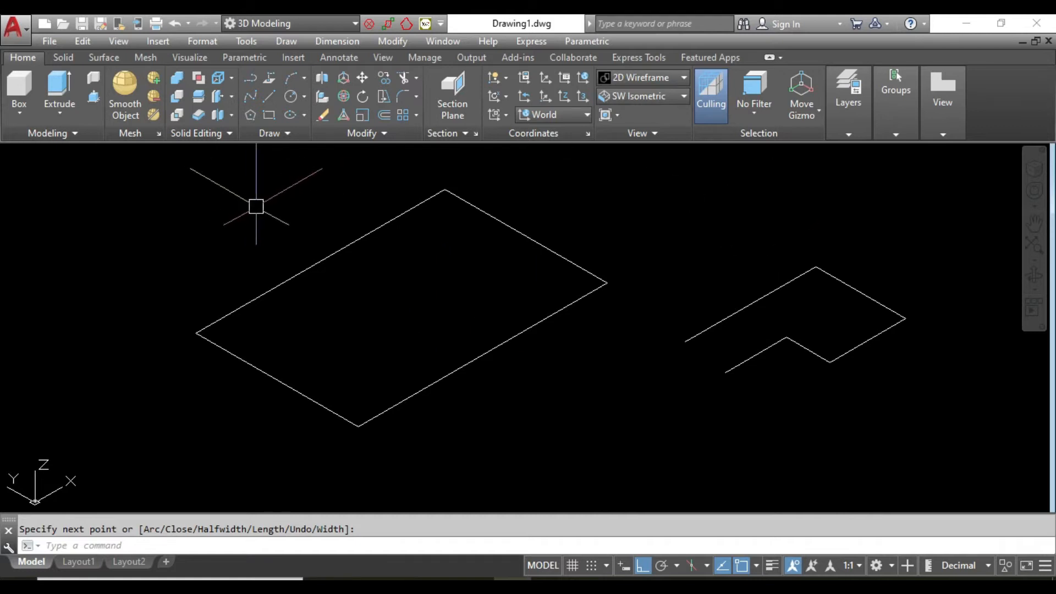
pyautogui.click(281, 43)
pyautogui.click(290, 61)
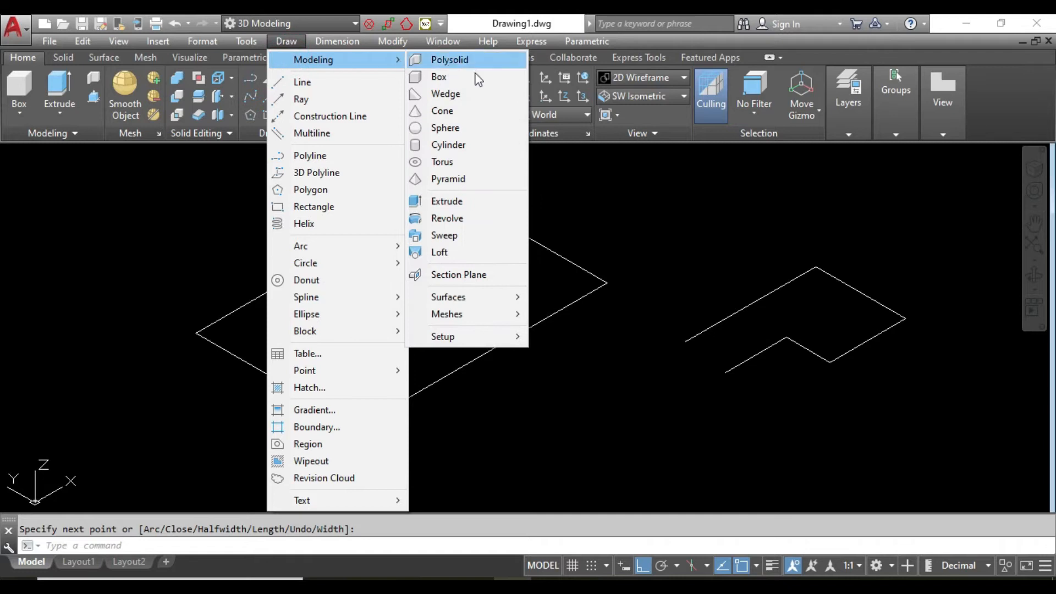
pyautogui.click(459, 199)
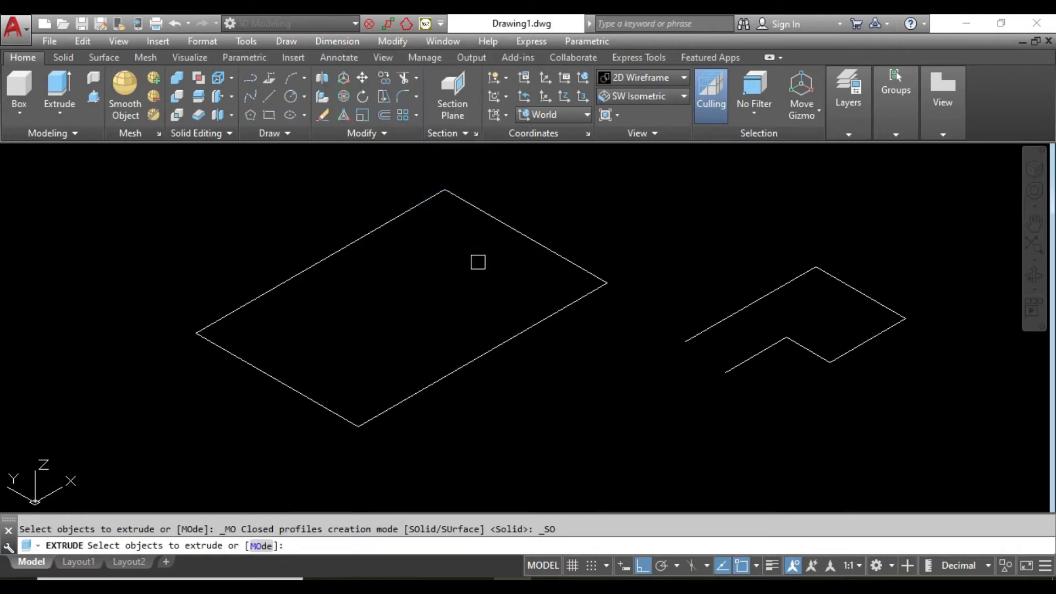
pyautogui.press('Escape')
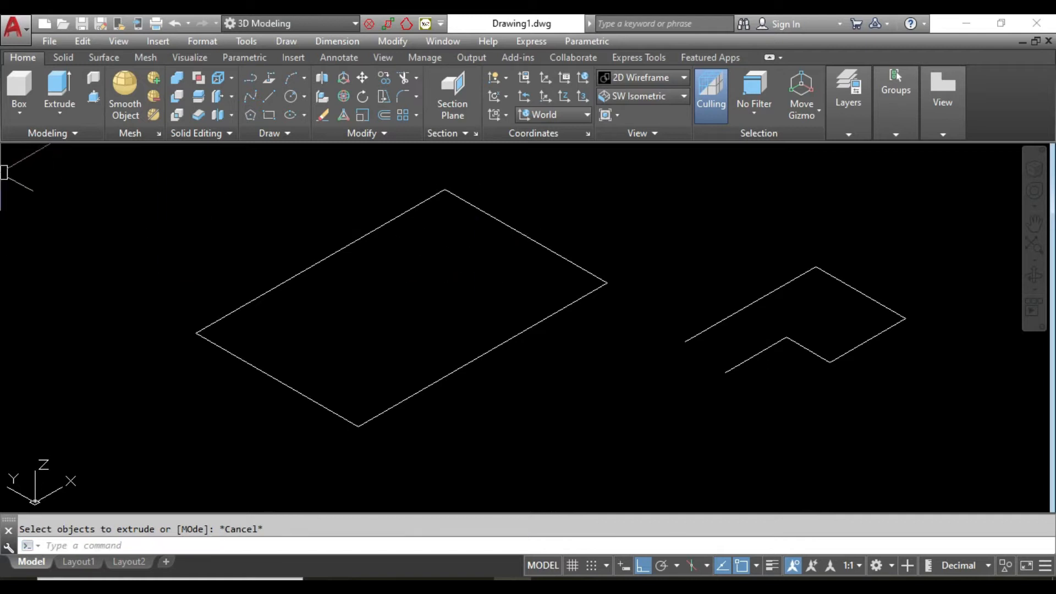
pyautogui.click(62, 83)
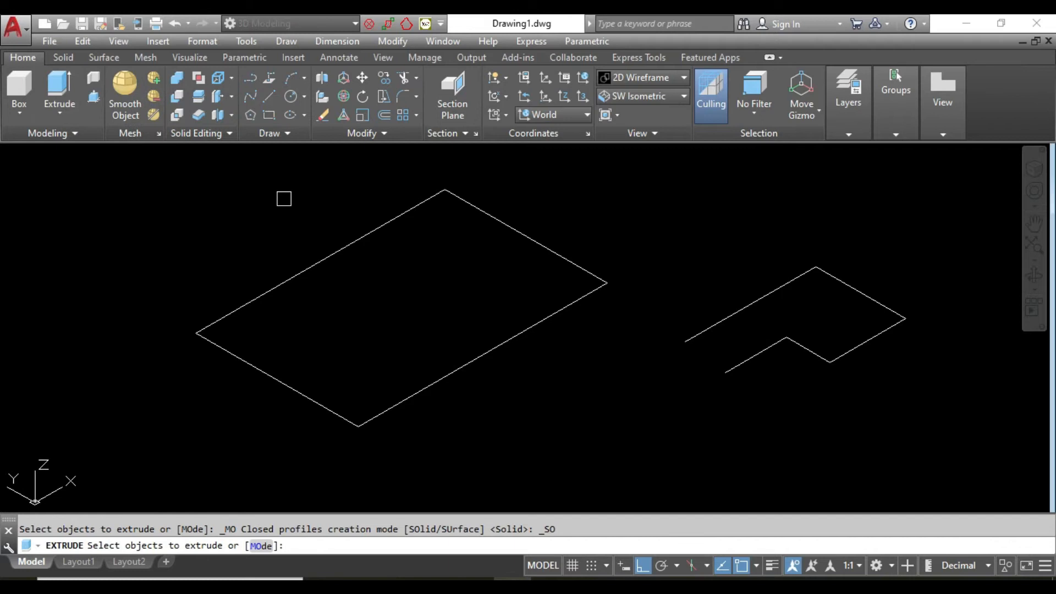
pyautogui.press('Escape')
# Step: Extrude the closed rectangle to a height of 100 as a solid
pyautogui.write('ext')
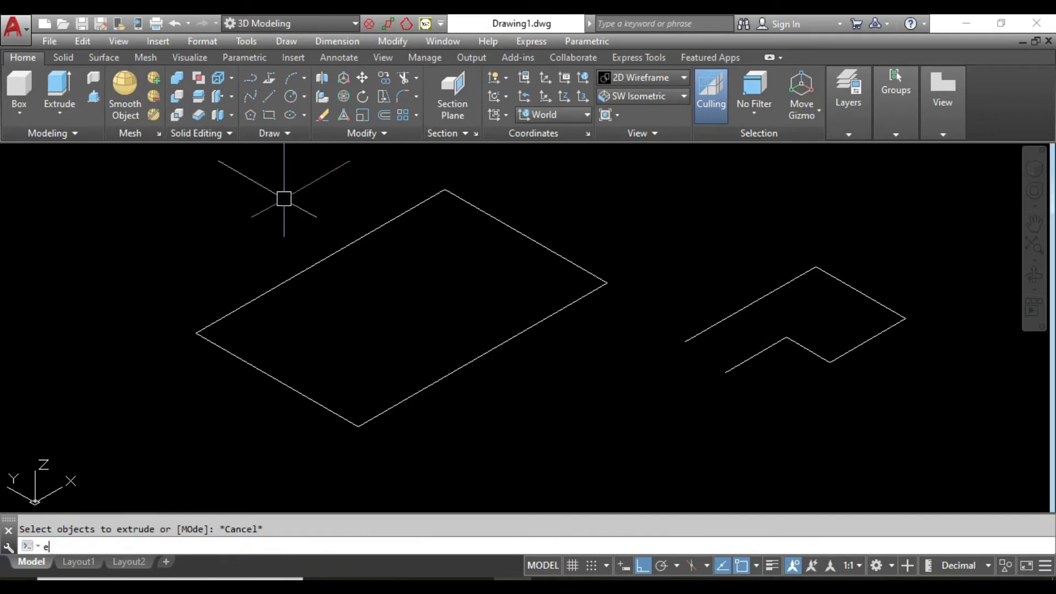
pyautogui.press('Return')
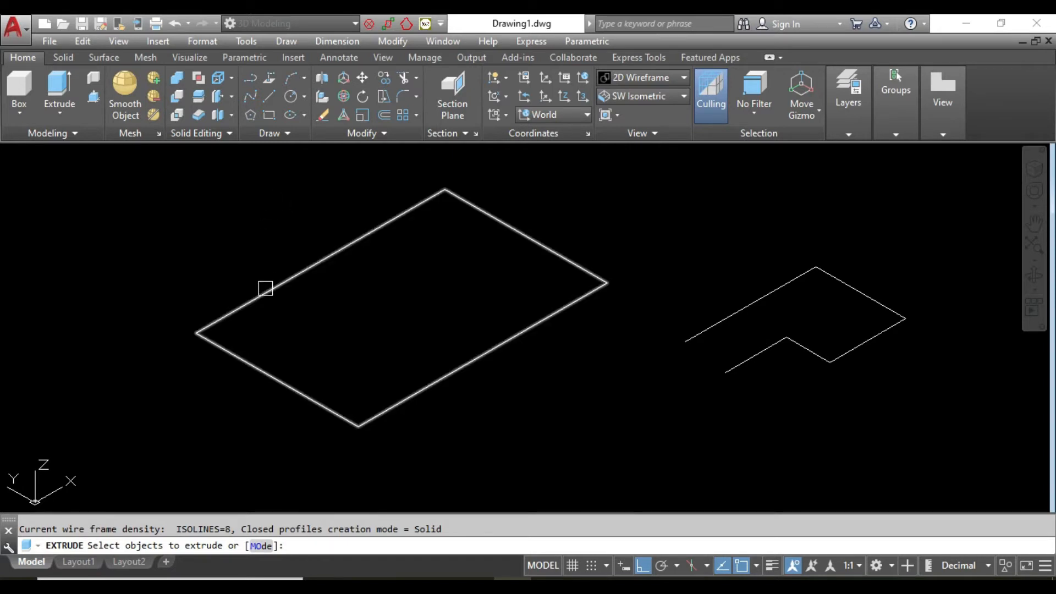
pyautogui.click(265, 288)
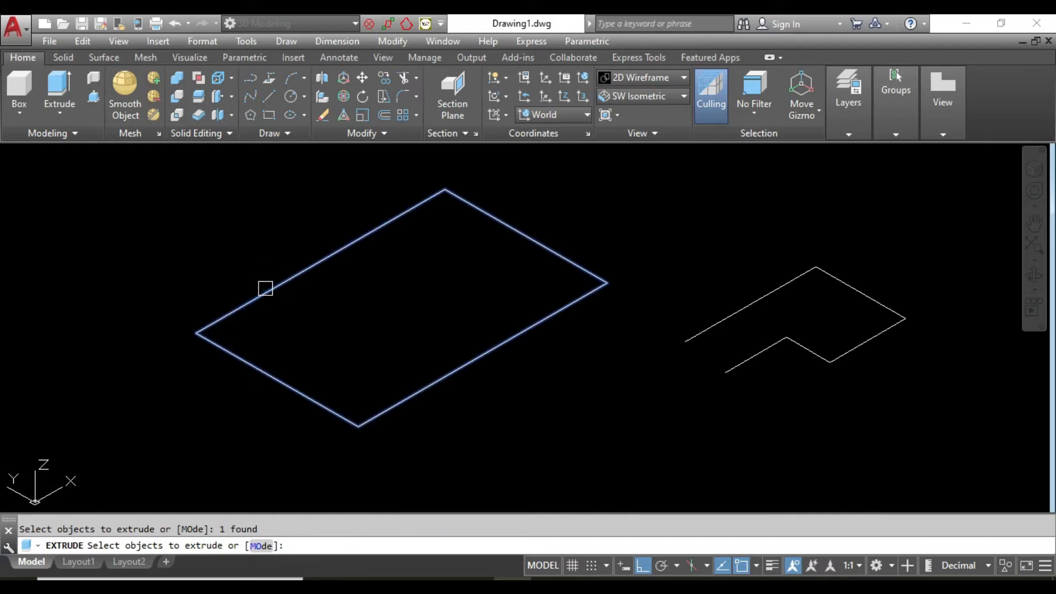
pyautogui.press('Return')
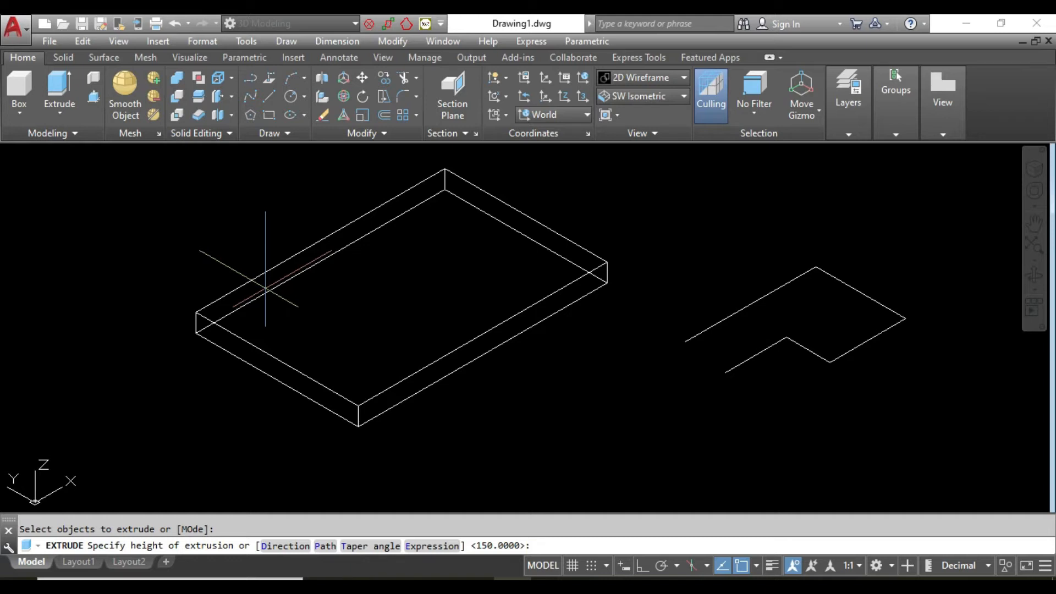
pyautogui.write('100')
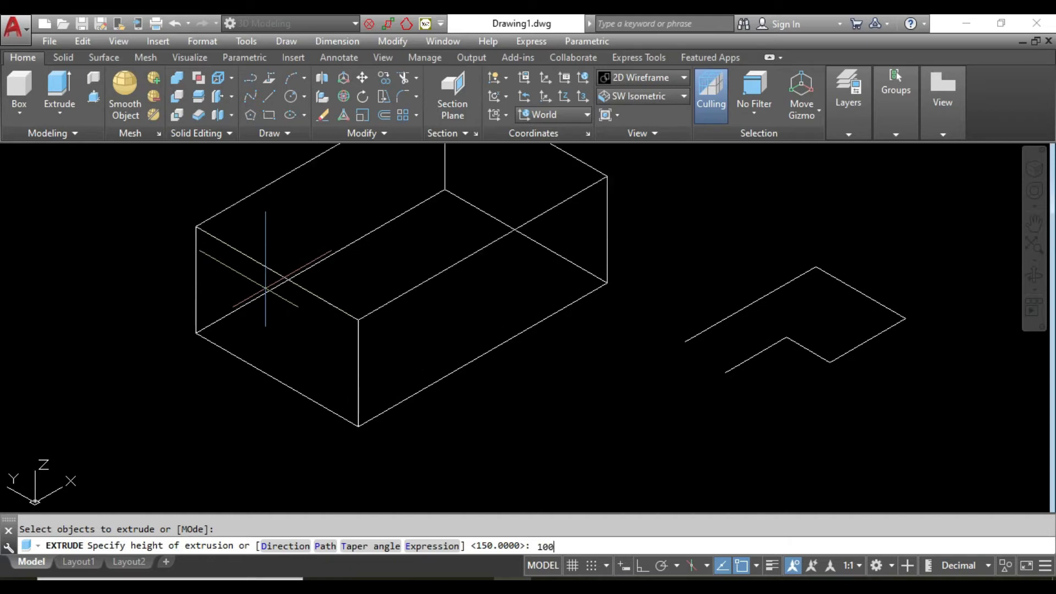
pyautogui.press('Return')
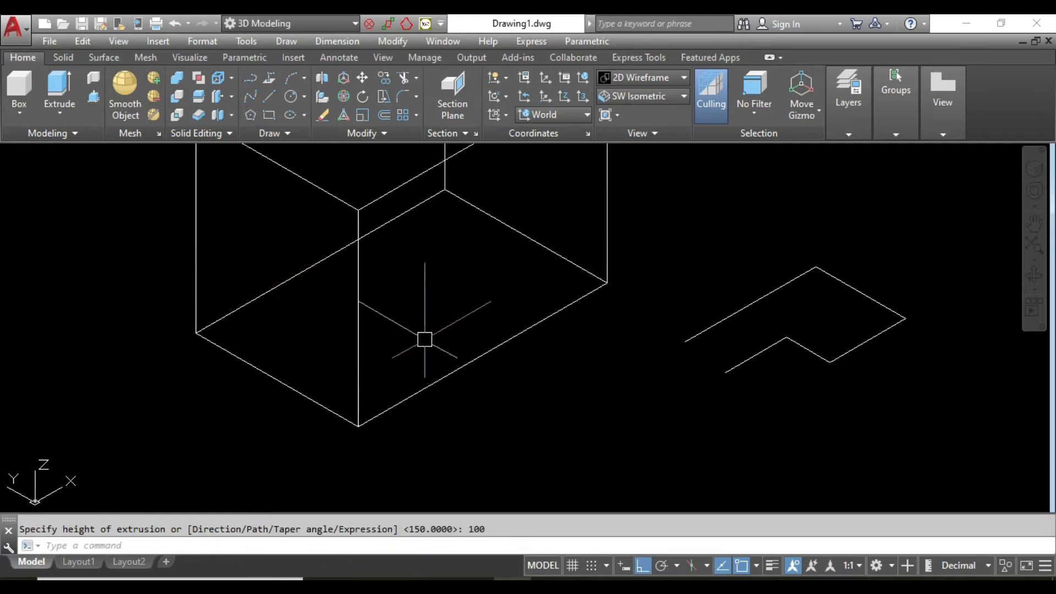
pyautogui.scroll(-1, 425, 342)
pyautogui.scroll(-1, 395, 361)
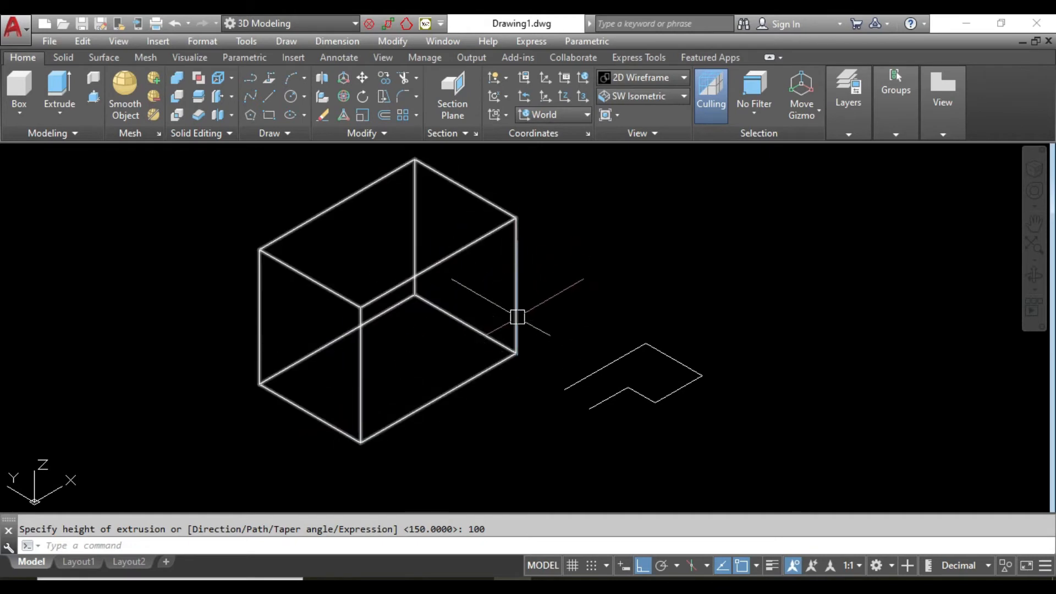
pyautogui.moveTo(504, 285); pyautogui.dragTo(496, 290, button='middle')
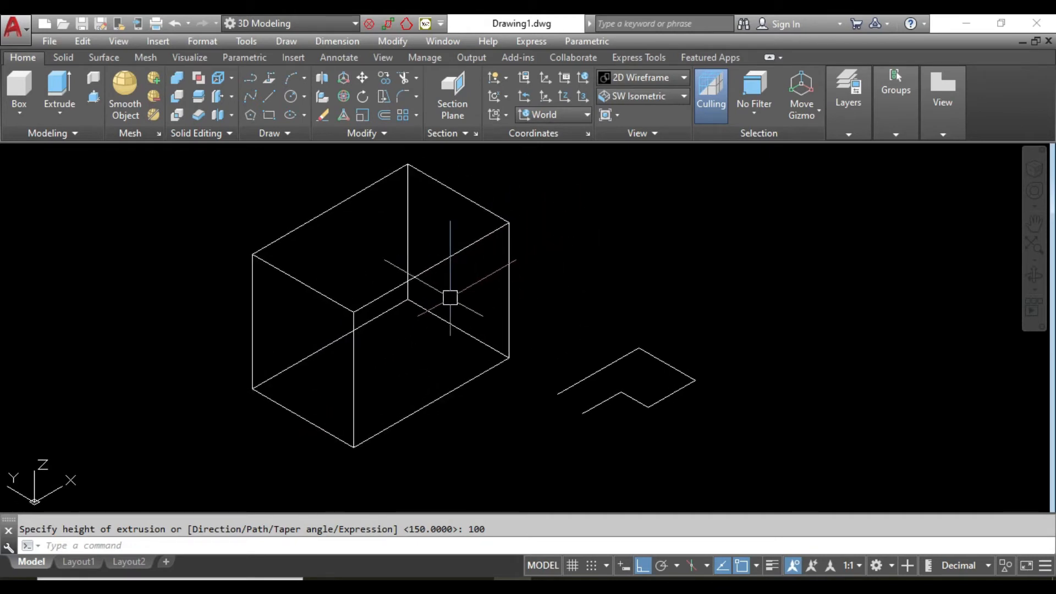
pyautogui.moveTo(479, 350); pyautogui.dragTo(471, 356, button='middle')
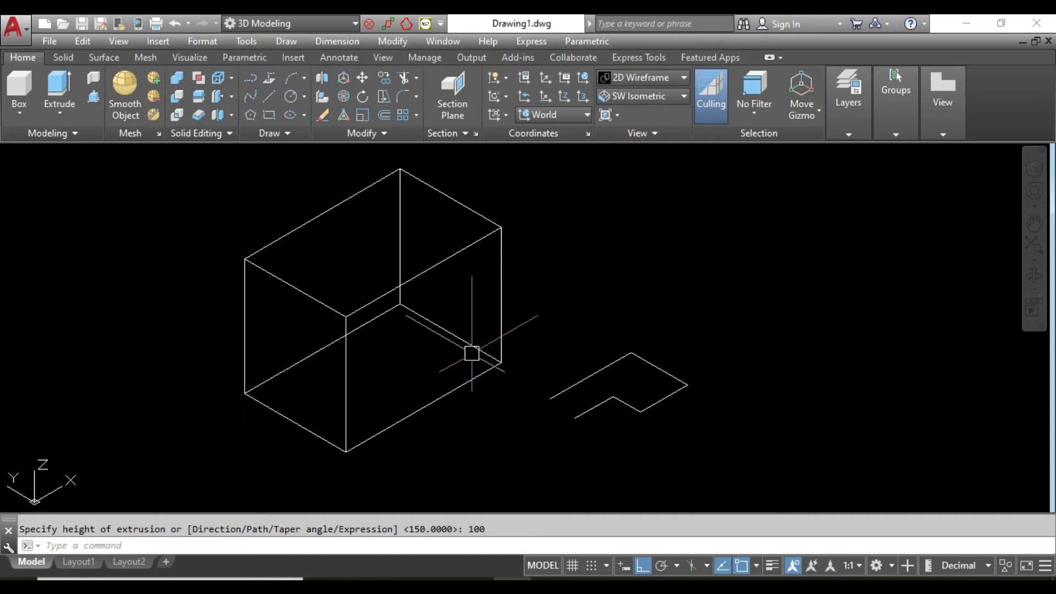
# Step: Extrude the open polyline beside the box to a height of 50
pyautogui.write('ex')
pyautogui.press('Return')
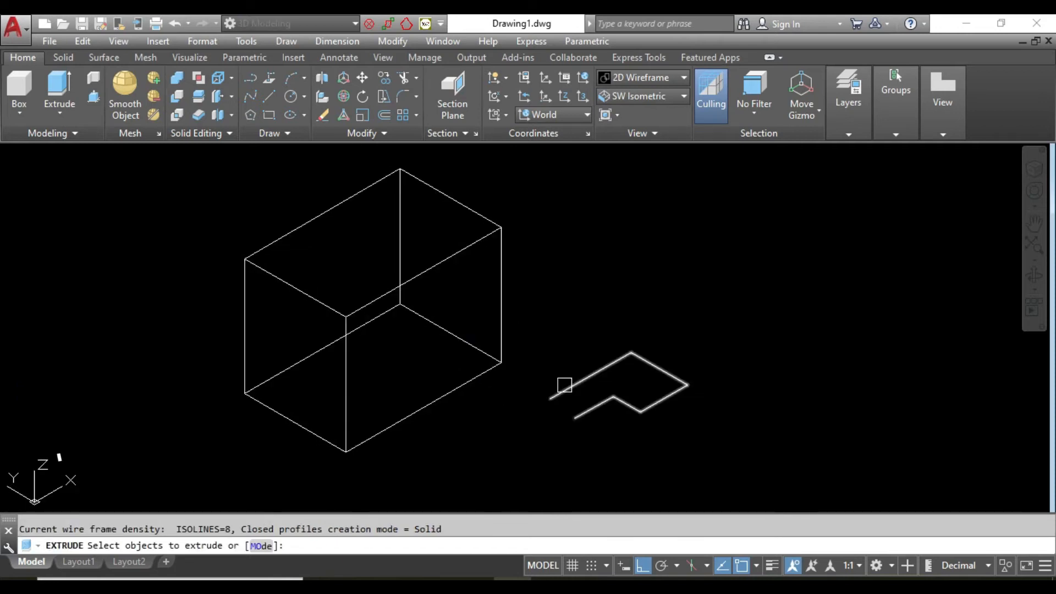
pyautogui.click(600, 371)
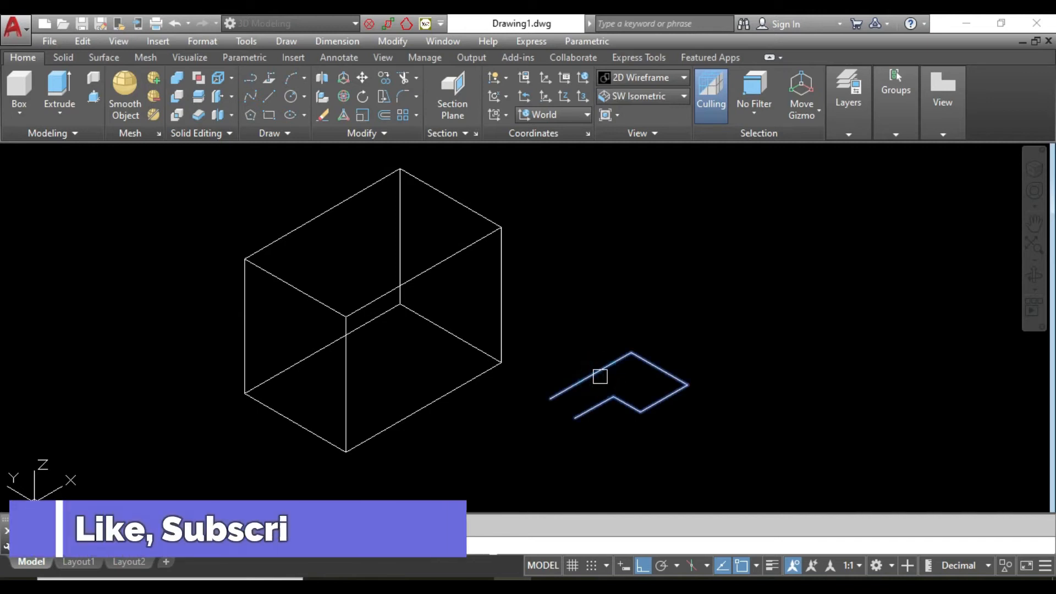
pyautogui.press('Return')
pyautogui.press('F8')
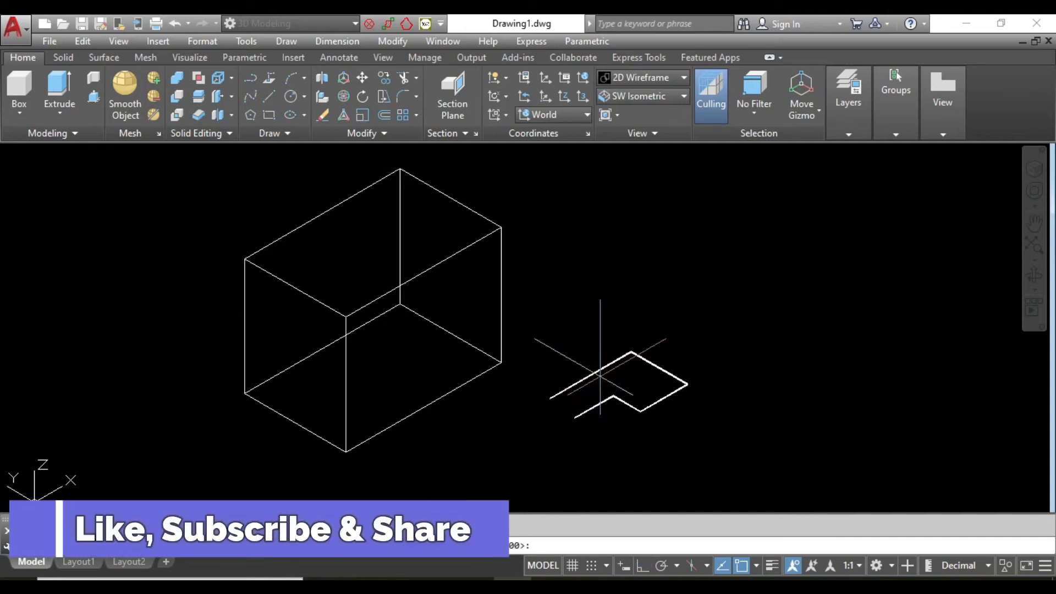
pyautogui.press('F8')
pyautogui.write('50')
pyautogui.press('Return')
pyautogui.moveTo(607, 390); pyautogui.dragTo(613, 394, button='middle')
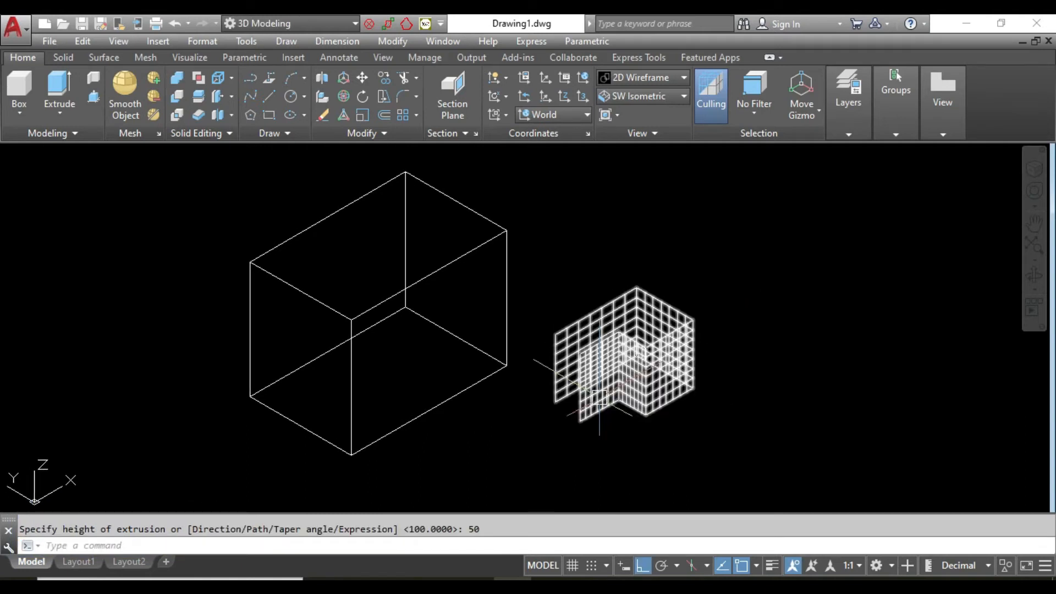
# Step: Set the visual style to Conceptual to display the two extruded objects shaded
pyautogui.click(117, 42)
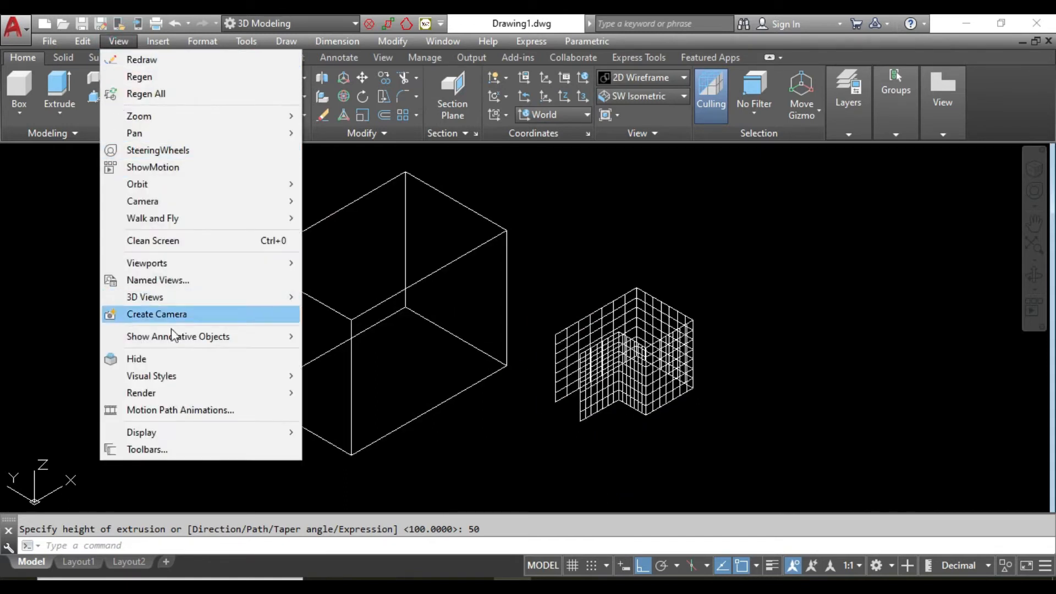
pyautogui.moveTo(193, 378)
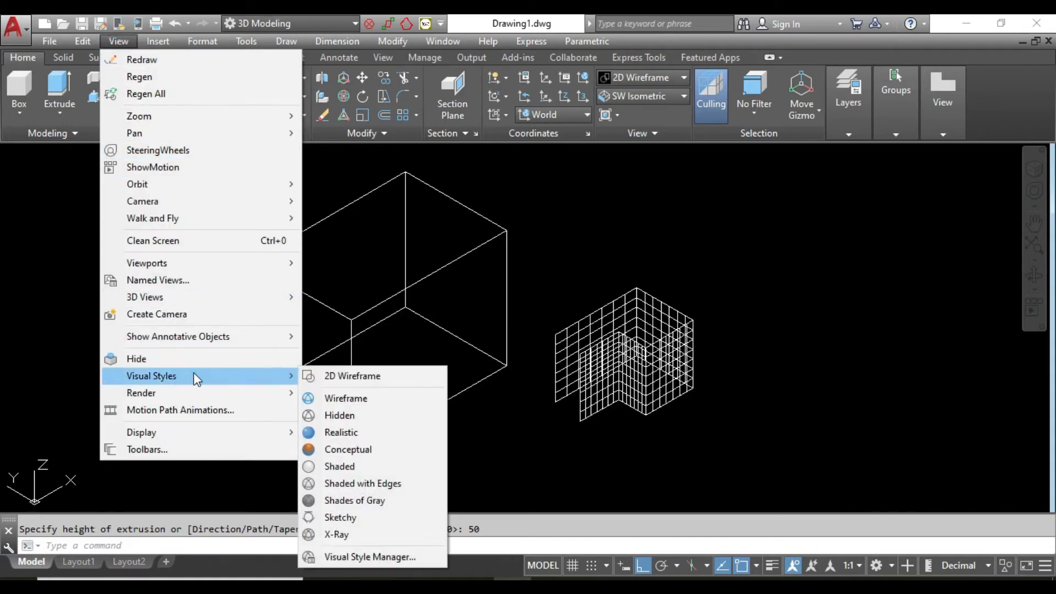
pyautogui.click(375, 455)
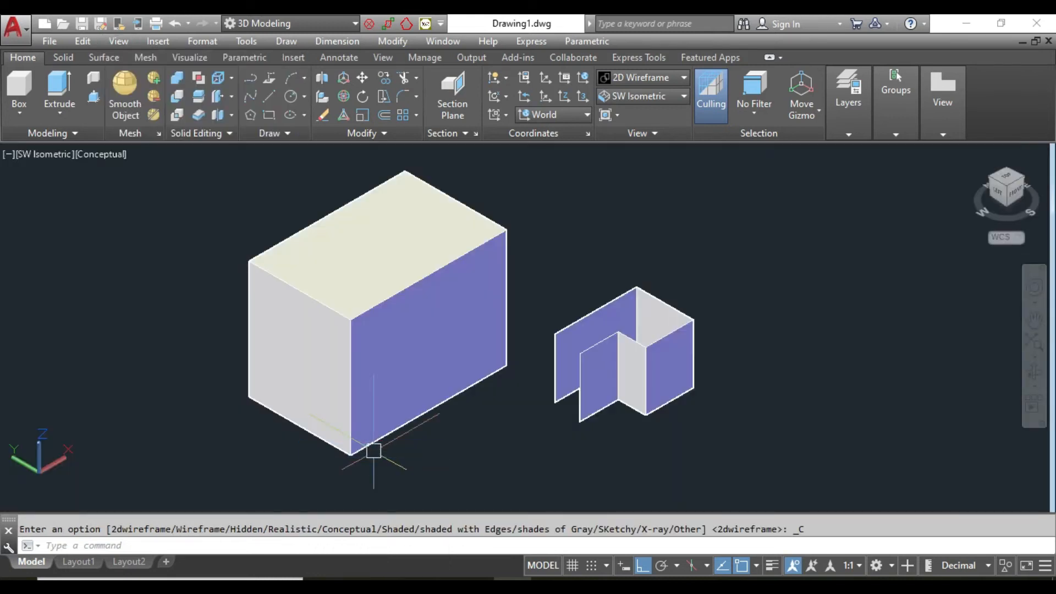
pyautogui.moveTo(450, 431); pyautogui.dragTo(466, 441, button='middle')
pyautogui.press('Escape')
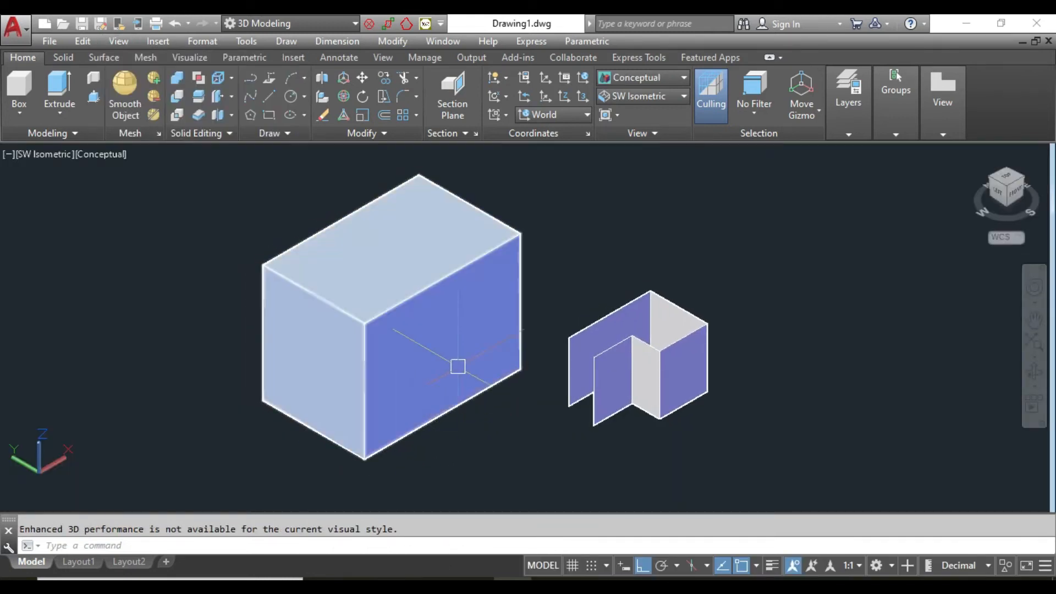
# Step: Slice the solid box with a YZ plane through the midpoint of its upper front edge, keeping both halves
pyautogui.keyDown('shift'); pyautogui.moveTo(662, 438); pyautogui.dragTo(578, 444, button='middle'); pyautogui.keyUp('shift')
pyautogui.moveTo(428, 406)
pyautogui.keyDown('shift'); pyautogui.mouseDown(button='middle')
pyautogui.moveTo(573, 377)
pyautogui.moveTo(650, 339)
pyautogui.moveTo(460, 391)
pyautogui.moveTo(446, 401)
pyautogui.moveTo(485, 389)
pyautogui.moveTo(449, 411)
pyautogui.mouseUp(button='middle'); pyautogui.keyUp('shift')
pyautogui.write('SL')
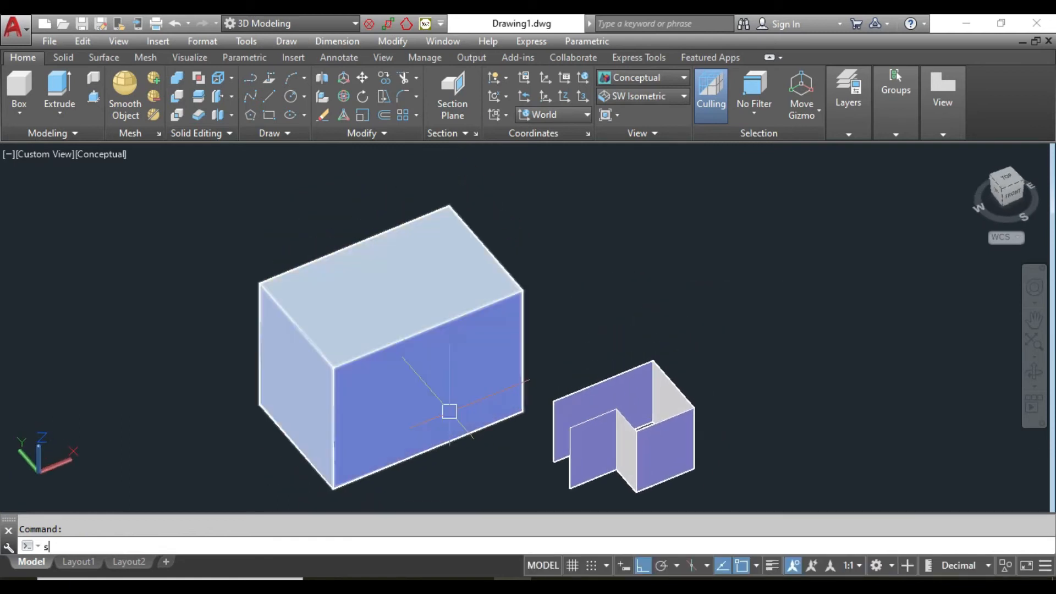
pyautogui.press('Return')
pyautogui.click(396, 332)
pyautogui.press('Return')
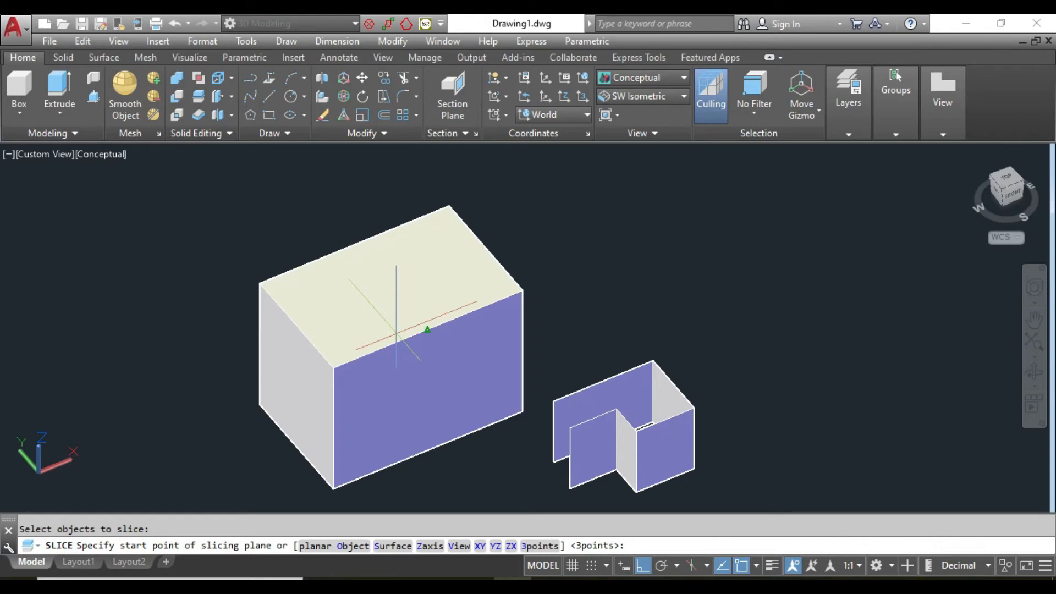
pyautogui.write('y')
pyautogui.press('Return')
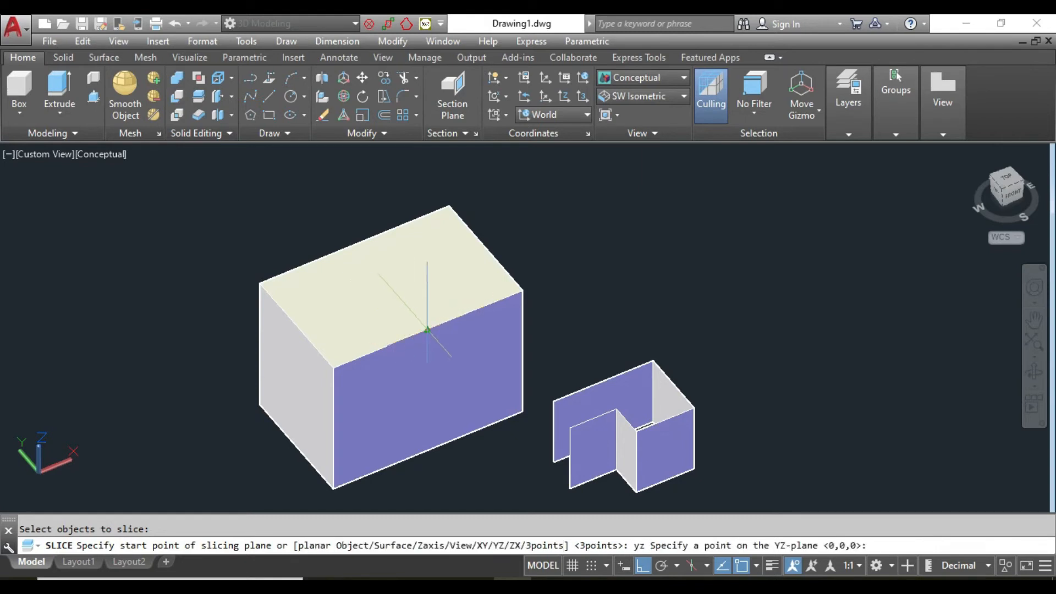
pyautogui.click(428, 331)
# Step: Move the left half of the sliced box backwards along the Y axis, away from the other half
pyautogui.click(407, 336)
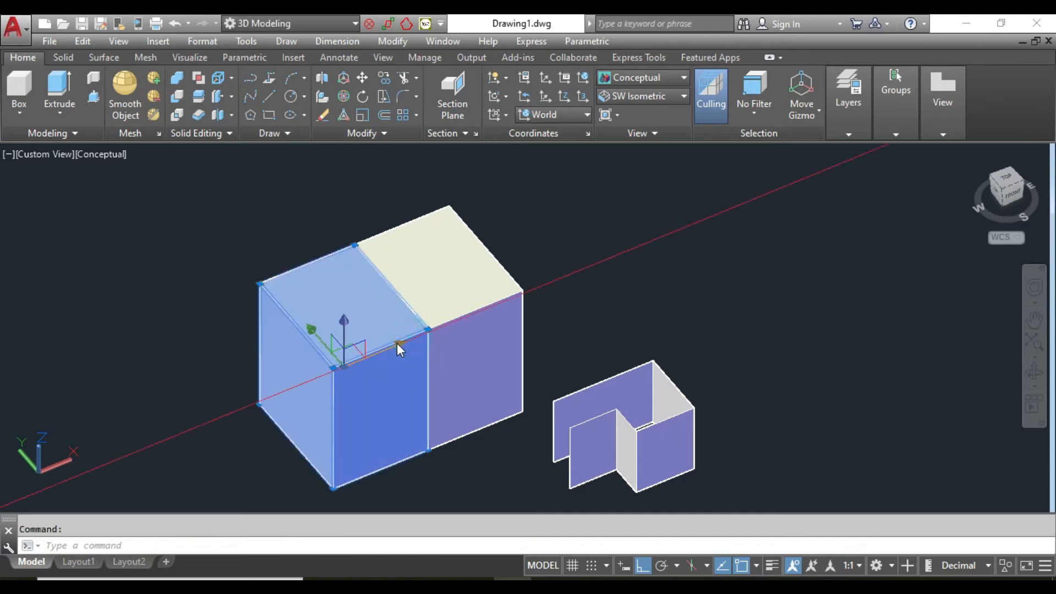
pyautogui.write('m')
pyautogui.press('Return')
pyautogui.click(380, 409)
pyautogui.click(254, 335)
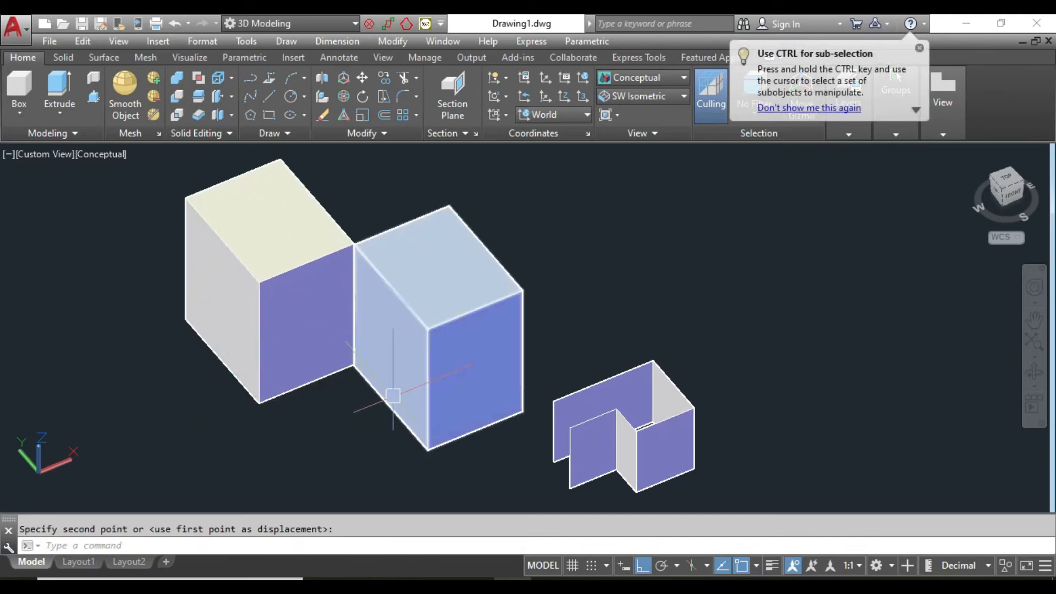
# Step: Set the visual style back to 2D Wireframe with the separated halves and the extruded polyline in view
pyautogui.keyDown('shift'); pyautogui.moveTo(389, 424); pyautogui.dragTo(460, 402, button='middle'); pyautogui.keyUp('shift')
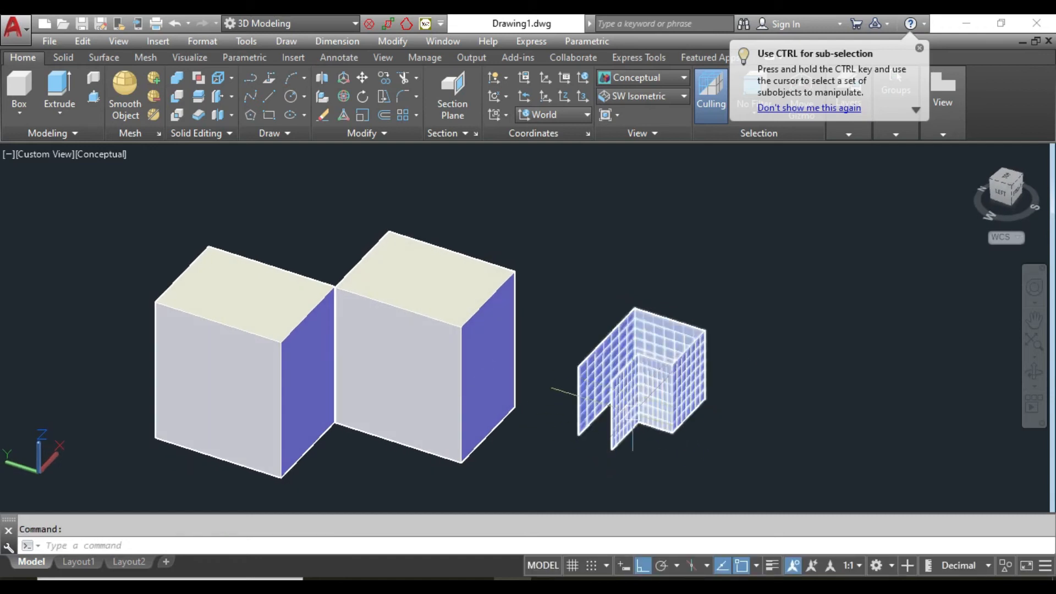
pyautogui.moveTo(631, 412); pyautogui.dragTo(667, 405, button='middle')
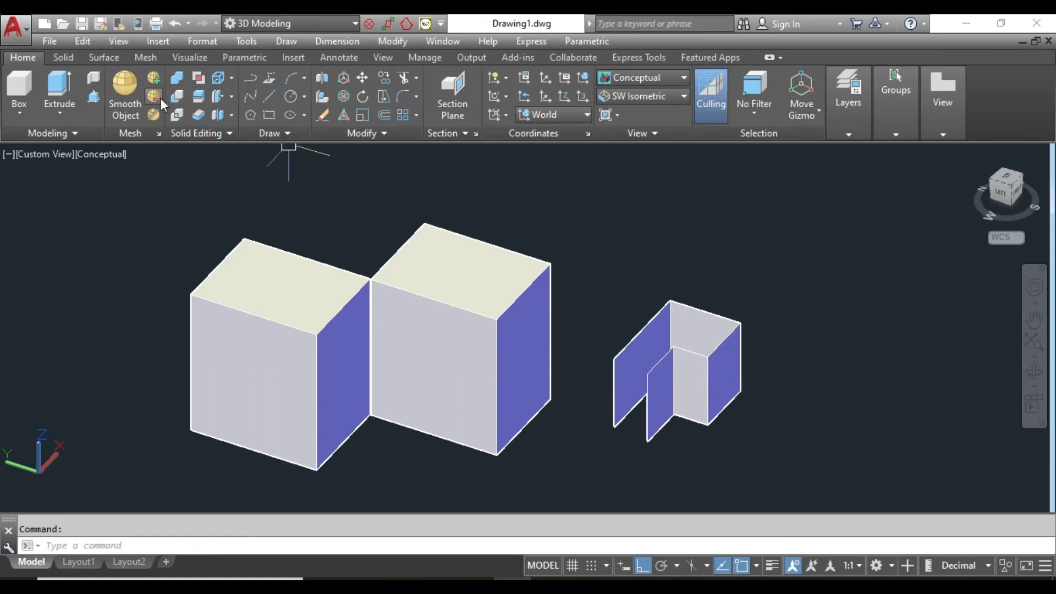
pyautogui.click(633, 77)
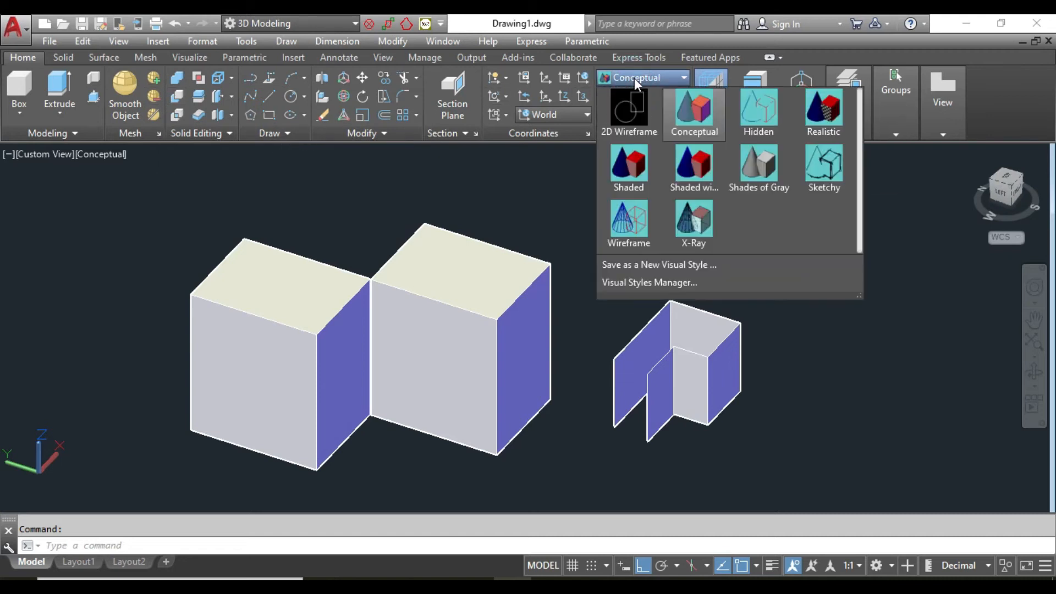
pyautogui.click(628, 113)
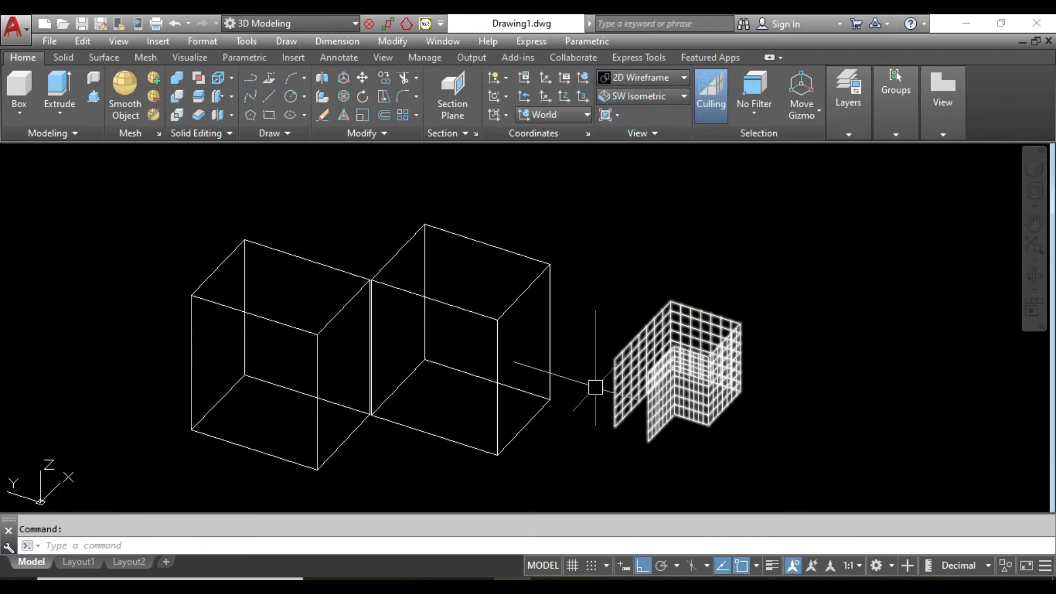
# Step: Erase both halves of the sliced box and the extruded polyline surface to empty the drawing
pyautogui.moveTo(585, 389)
pyautogui.keyDown('shift'); pyautogui.mouseDown(button='middle')
pyautogui.moveTo(558, 412)
pyautogui.moveTo(566, 384)
pyautogui.mouseUp(button='middle'); pyautogui.keyUp('shift')
pyautogui.click(335, 239)
pyautogui.press('Delete')
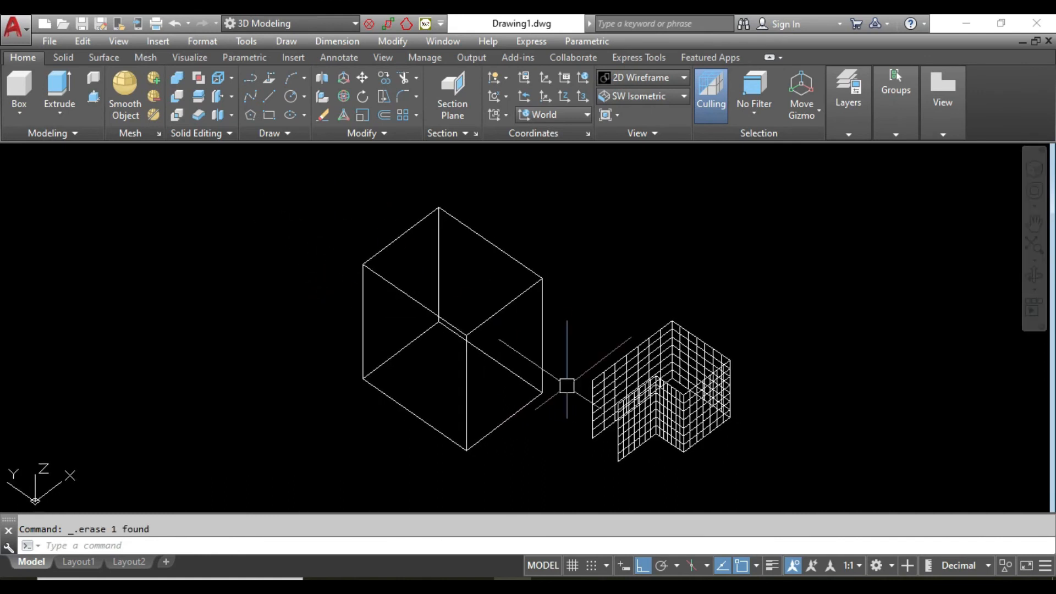
pyautogui.click(762, 245)
pyautogui.click(504, 445)
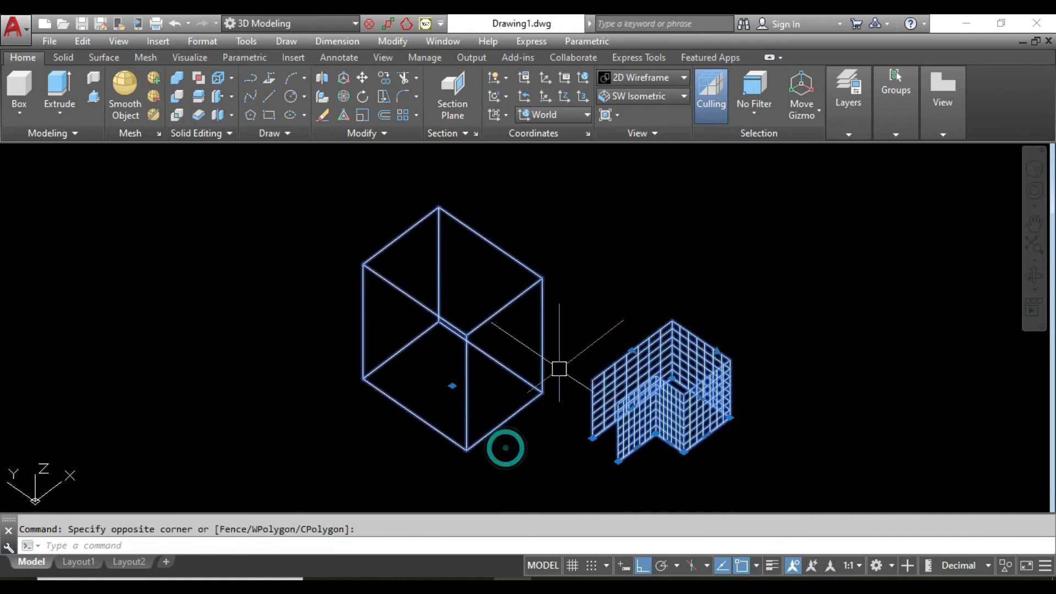
pyautogui.press('Delete')
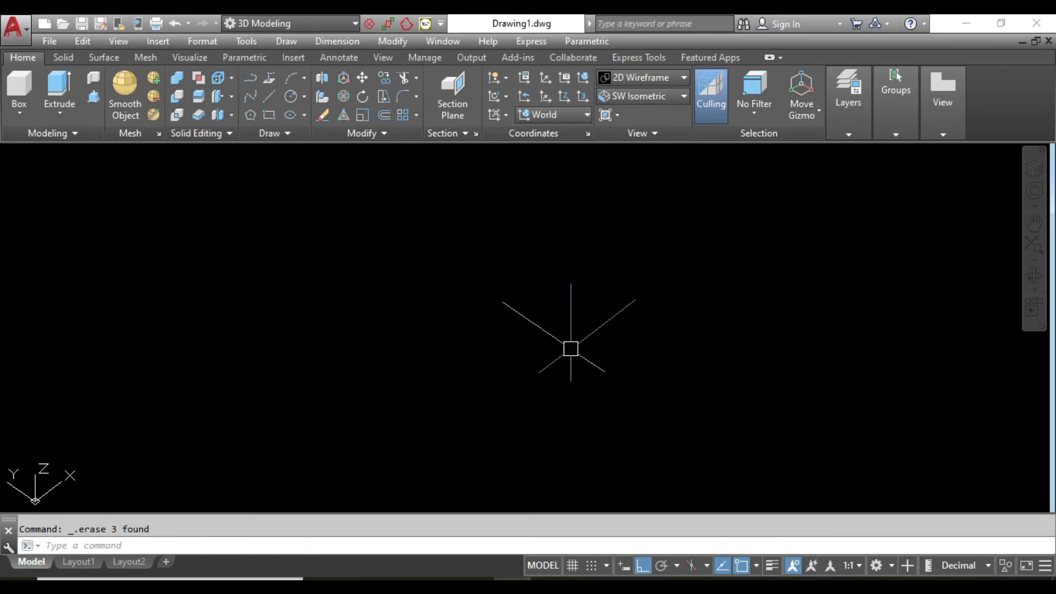
# Step: Draw a closed rectangle in the middle of the empty drawing, longer along the X axis
pyautogui.write('rec')
pyautogui.press('Return')
pyautogui.click(528, 247)
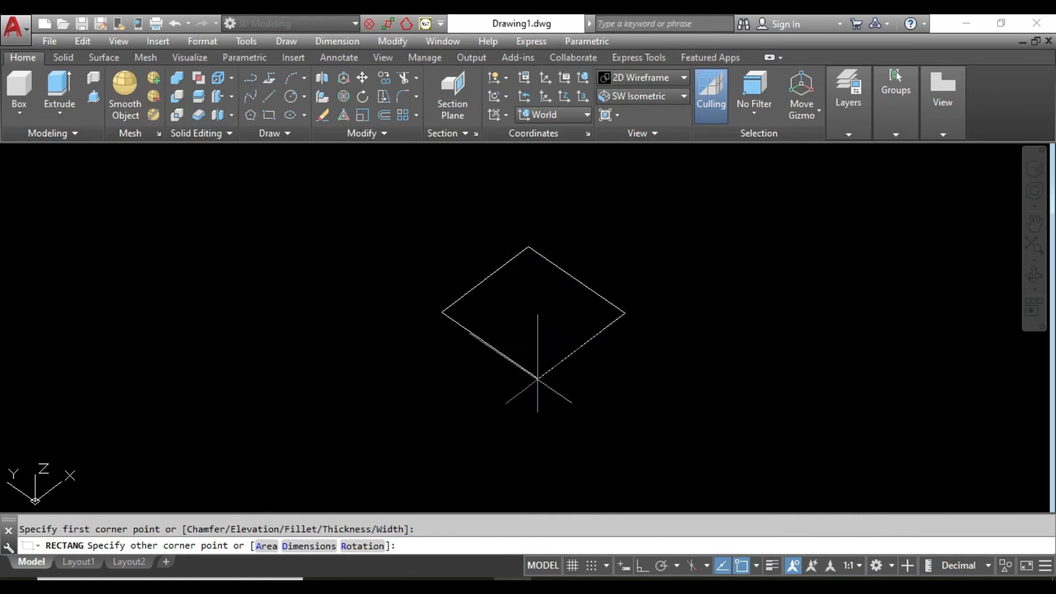
pyautogui.click(478, 450)
pyautogui.moveTo(523, 397); pyautogui.dragTo(505, 405, button='middle')
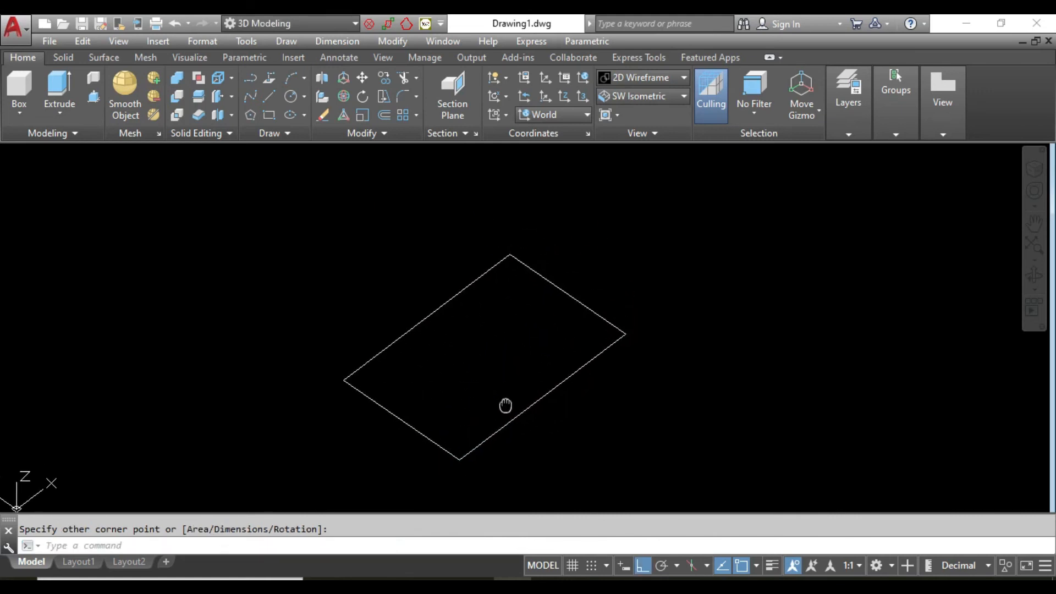
# Step: Pull the area bounded by the rectangle up into a solid 50 units high with Presspull
pyautogui.click(94, 97)
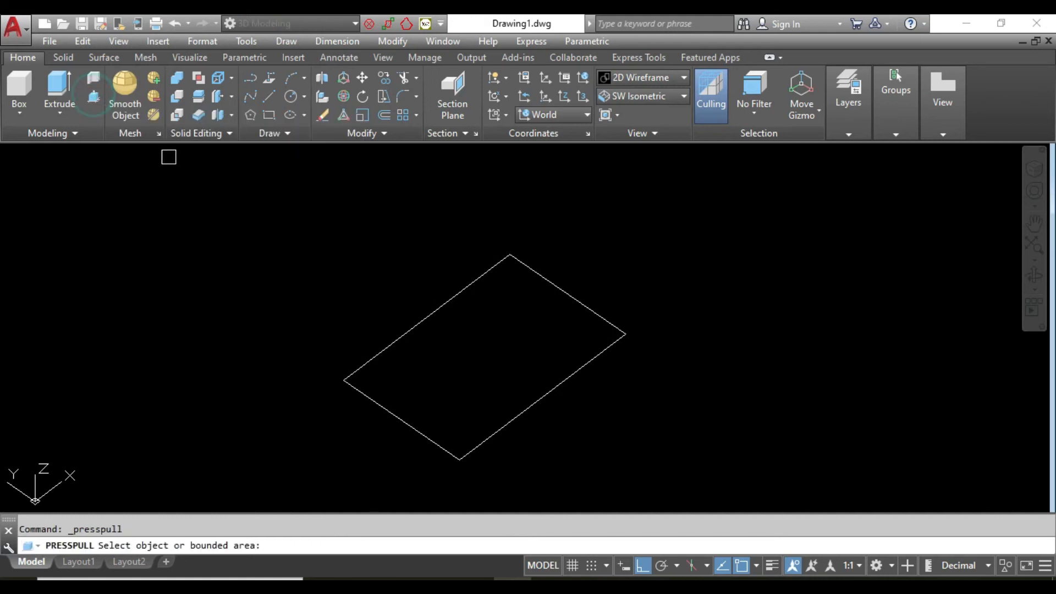
pyautogui.click(518, 351)
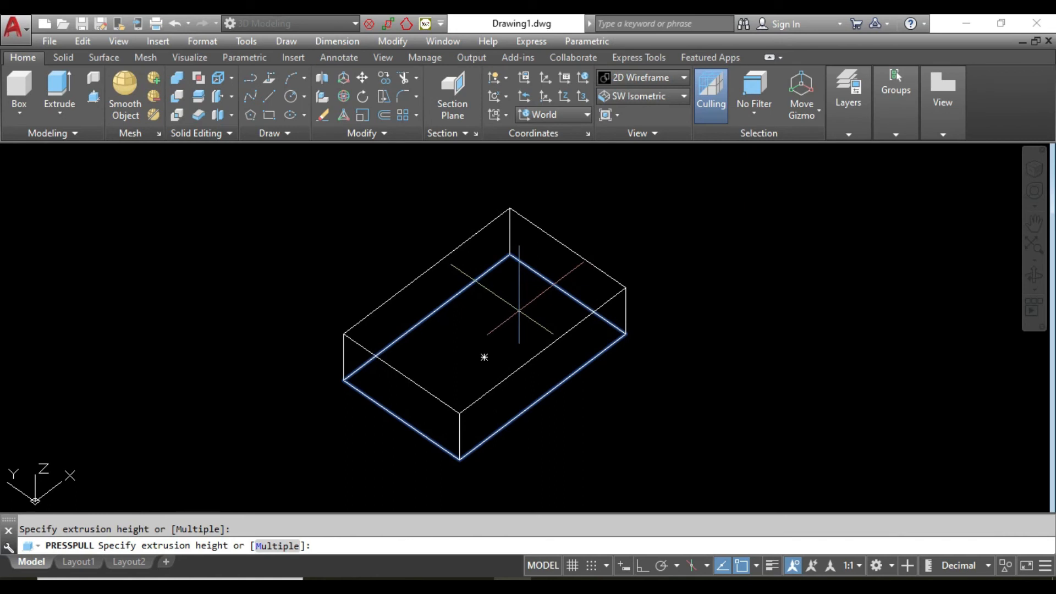
pyautogui.write('50')
pyautogui.press('Return')
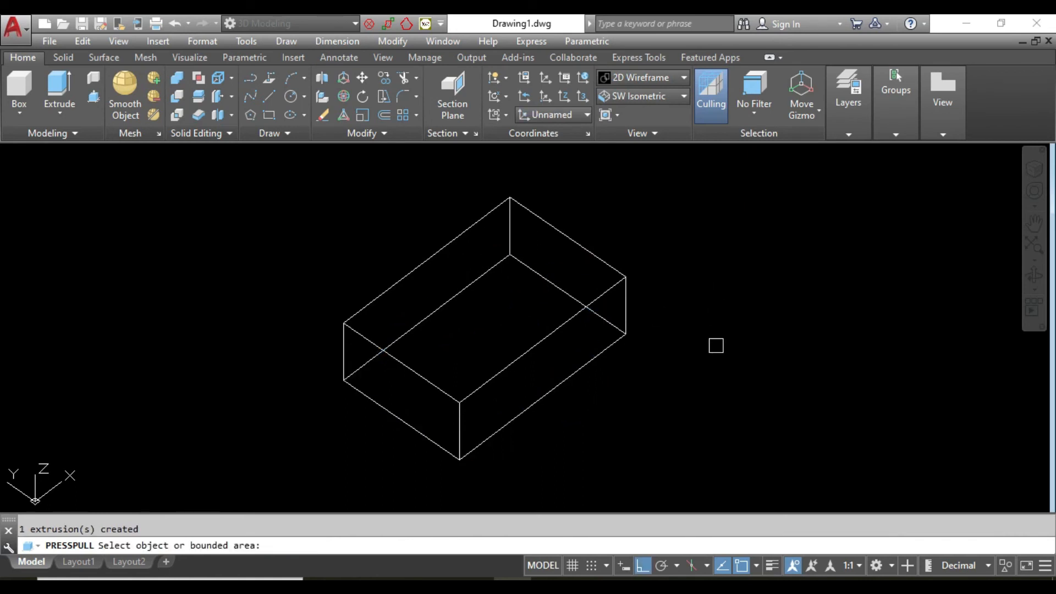
pyautogui.press('Return')
pyautogui.moveTo(700, 382); pyautogui.dragTo(562, 405, button='middle')
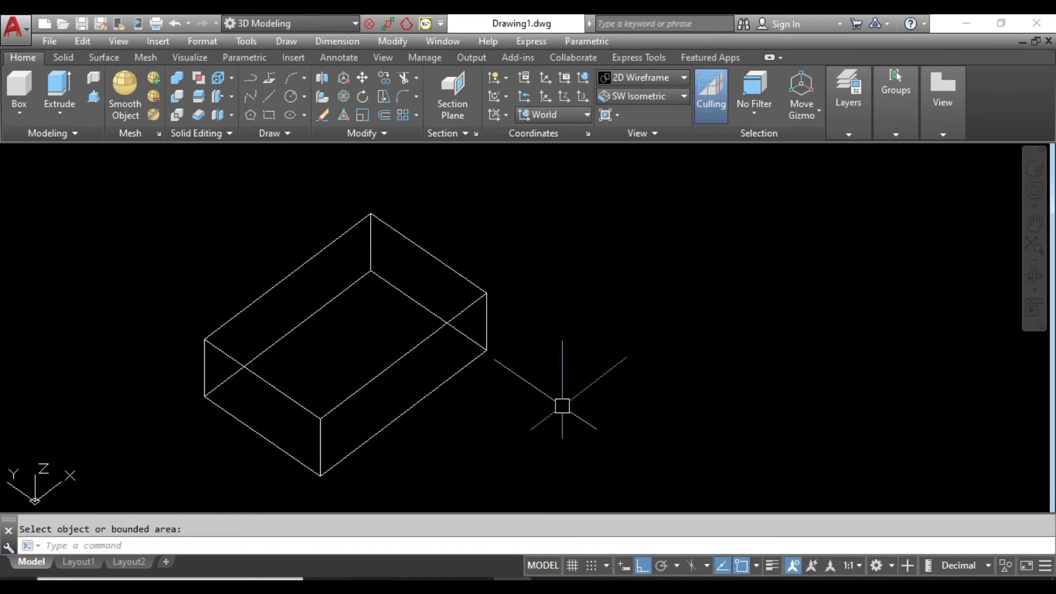
# Step: Draw a second rectangle of similar size in the free space beside the solid box
pyautogui.write('rec')
pyautogui.press('Return')
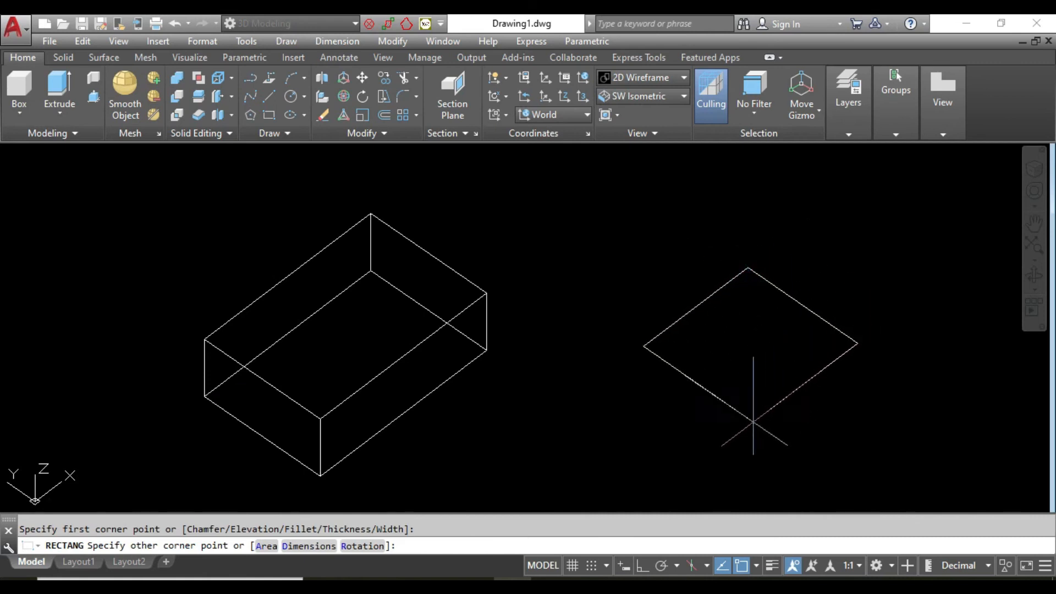
pyautogui.click(717, 454)
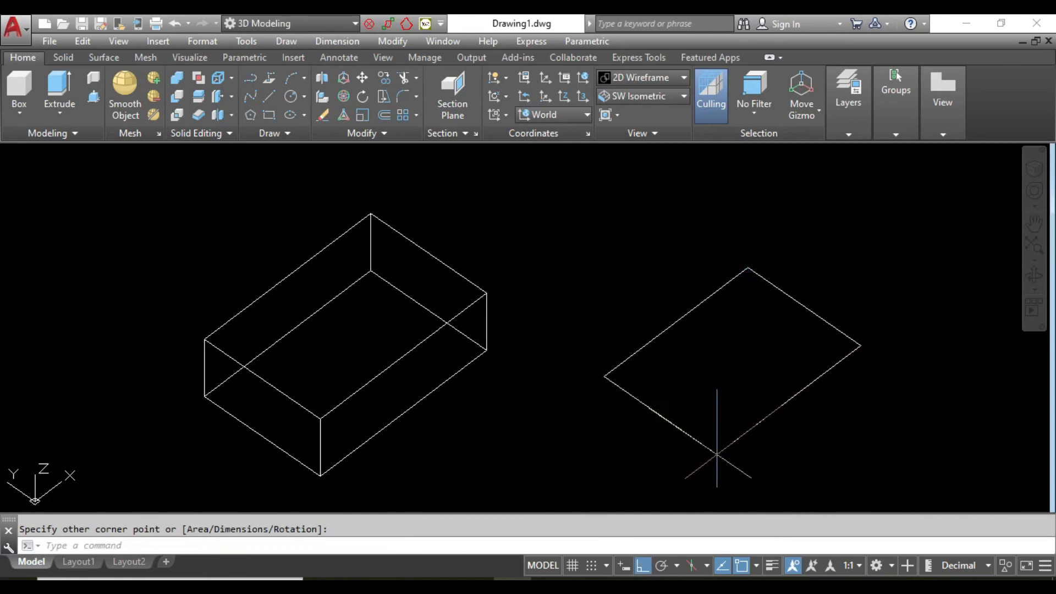
pyautogui.click(716, 455)
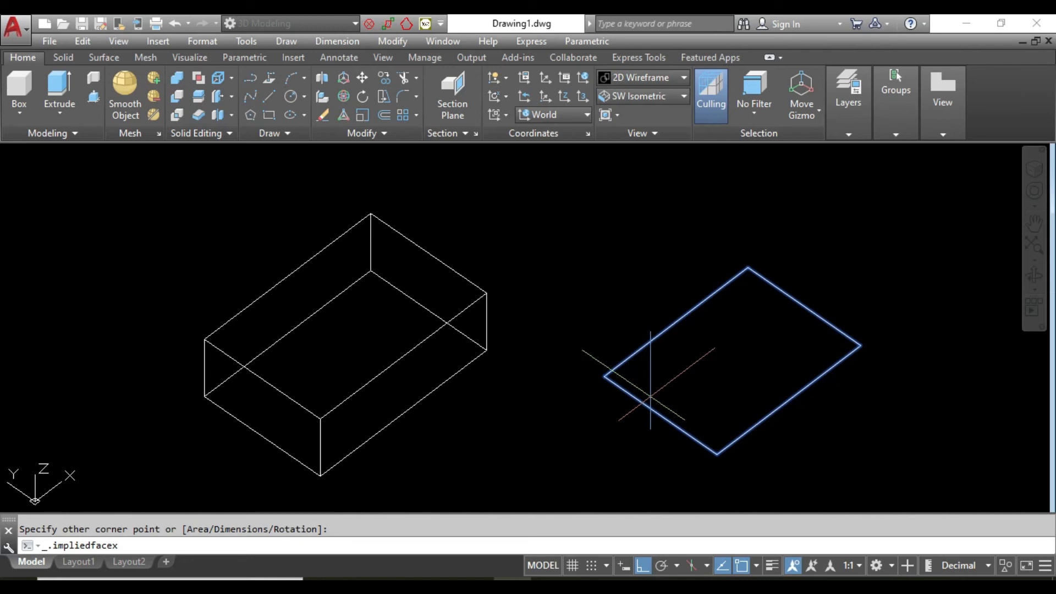
# Step: Pull the area inside the second rectangle up 30 units with the implied face extrusion
pyautogui.moveTo(651, 395); pyautogui.dragTo(660, 300)
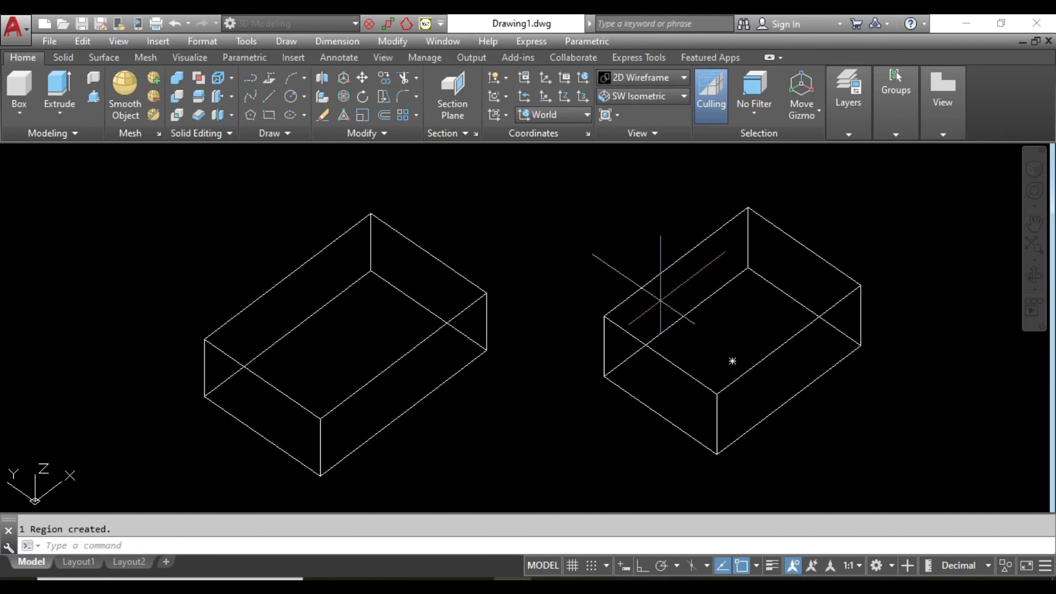
pyautogui.write('30')
pyautogui.press('Return')
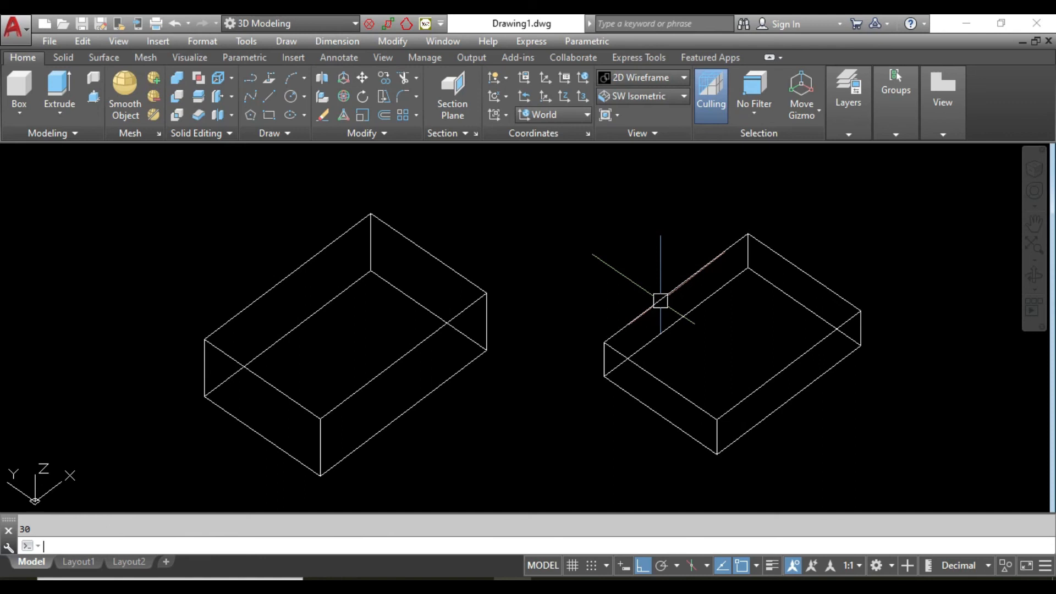
# Step: Set the visual style to Shaded to check that both pulled objects are solids
pyautogui.keyDown('shift'); pyautogui.moveTo(735, 396); pyautogui.dragTo(538, 355, button='middle'); pyautogui.keyUp('shift')
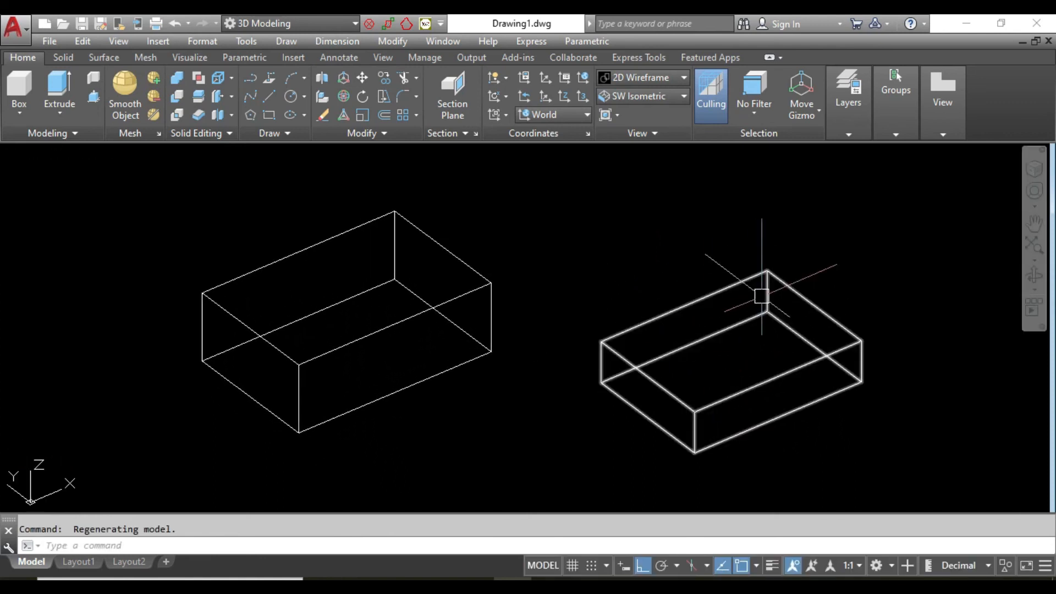
pyautogui.click(648, 79)
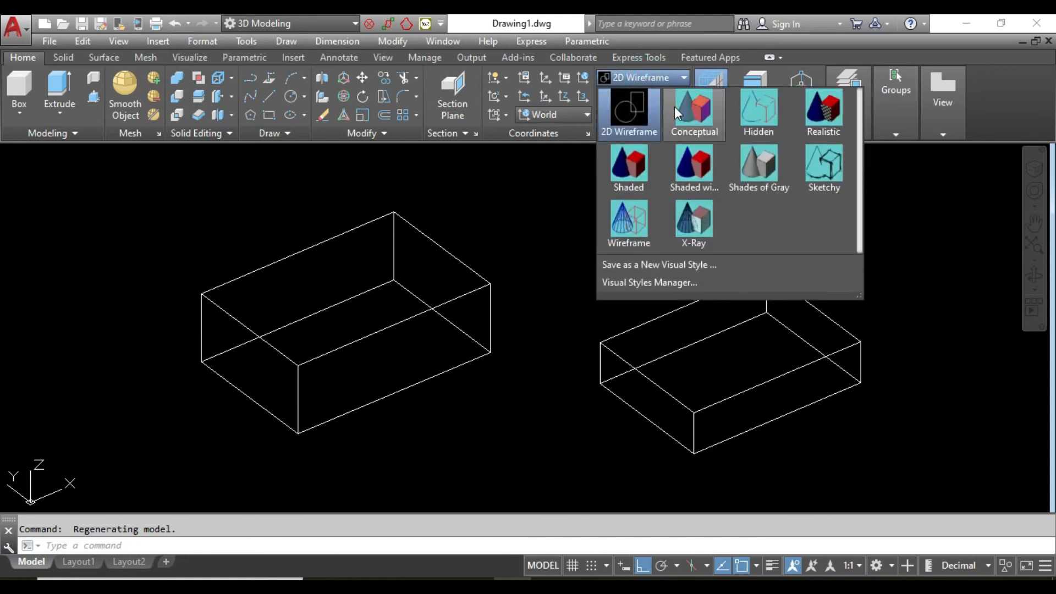
pyautogui.click(638, 160)
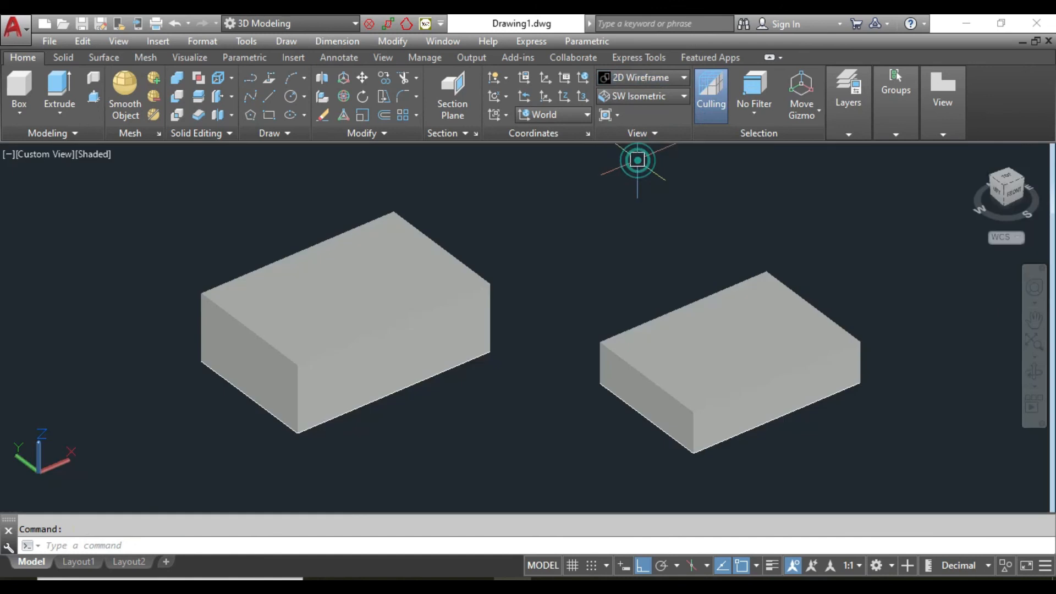
# Step: Set the visual style to Conceptual and view both solid boxes from an orbited angle
pyautogui.click(649, 78)
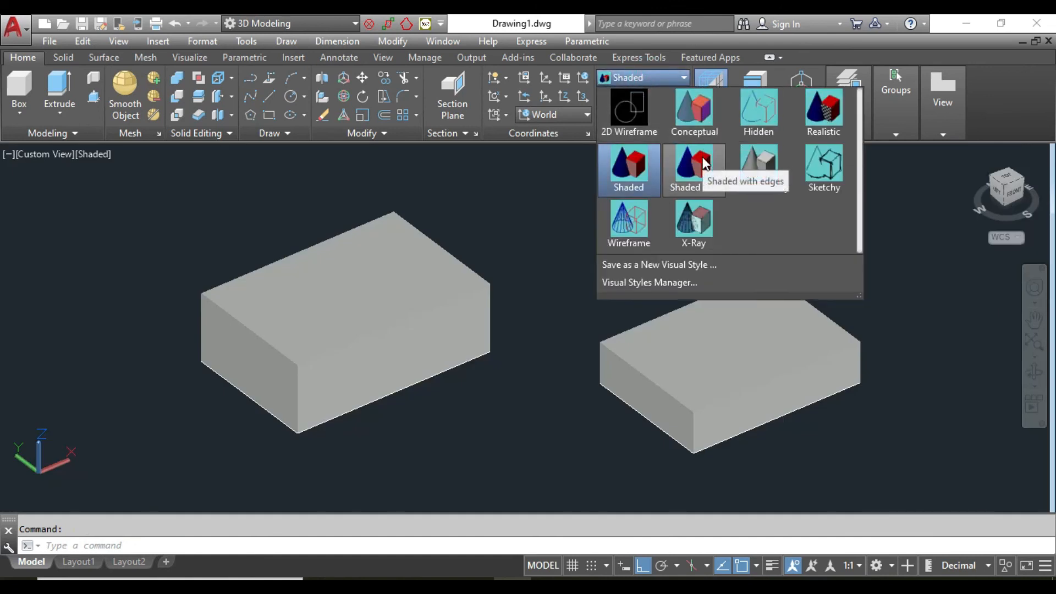
pyautogui.click(906, 210)
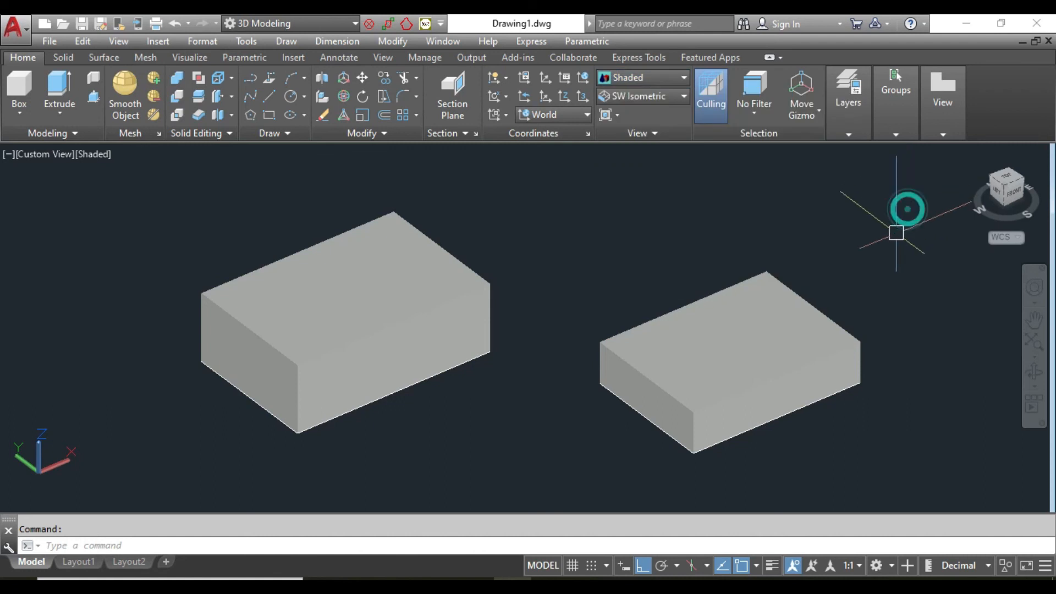
pyautogui.click(831, 236)
pyautogui.click(617, 75)
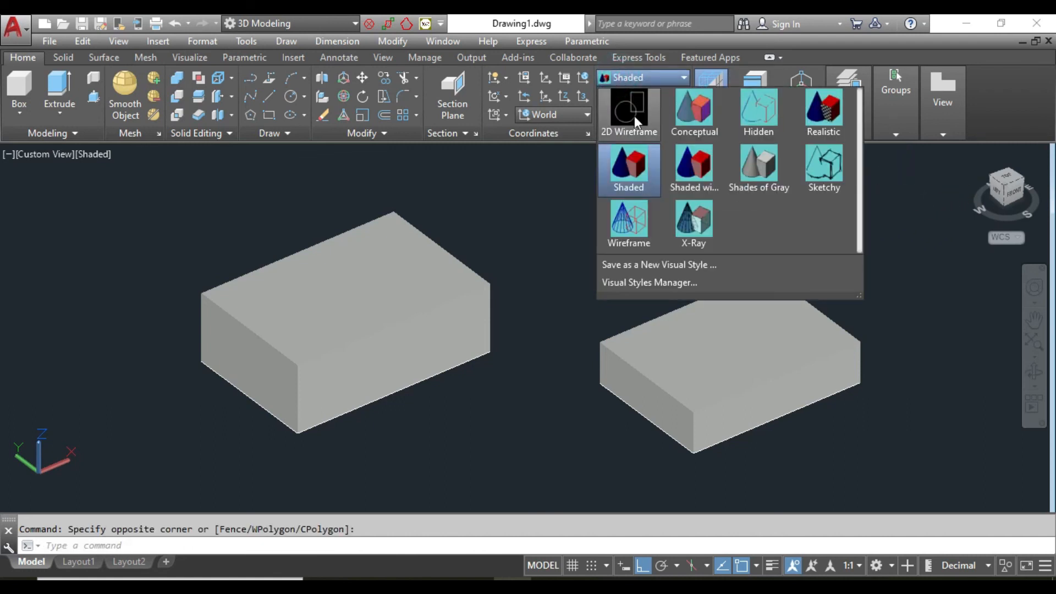
pyautogui.click(685, 116)
pyautogui.keyDown('shift'); pyautogui.moveTo(452, 313); pyautogui.dragTo(528, 313, button='middle'); pyautogui.keyUp('shift')
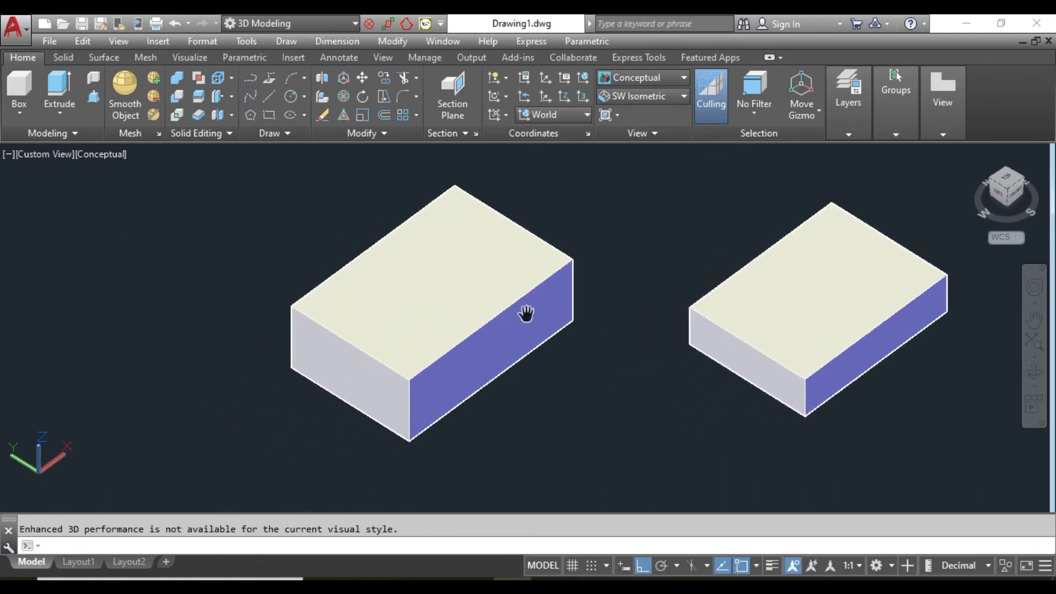